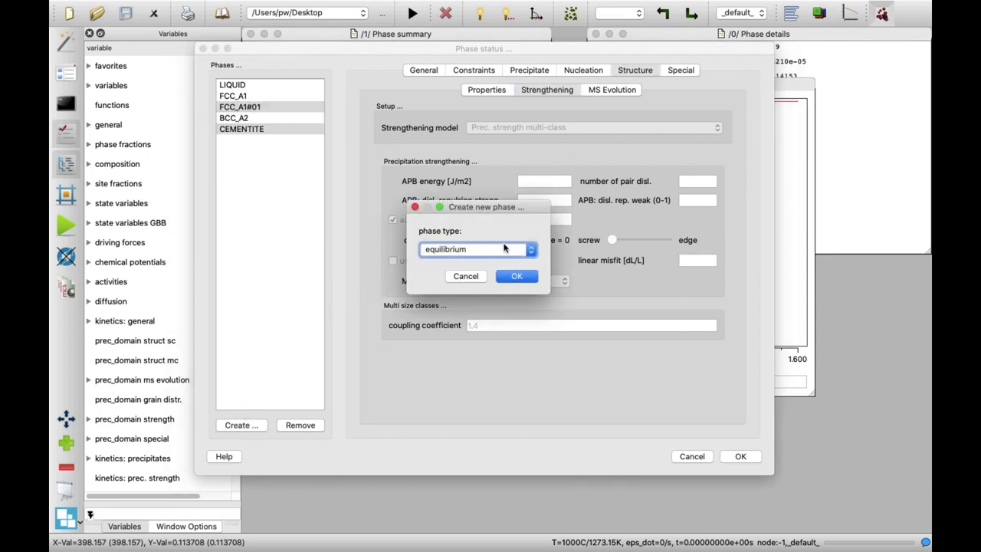
- Create precipitate (_Pnn) phases from the selected FCC_A1#01 and CEMENTITE phases
click(531, 250)
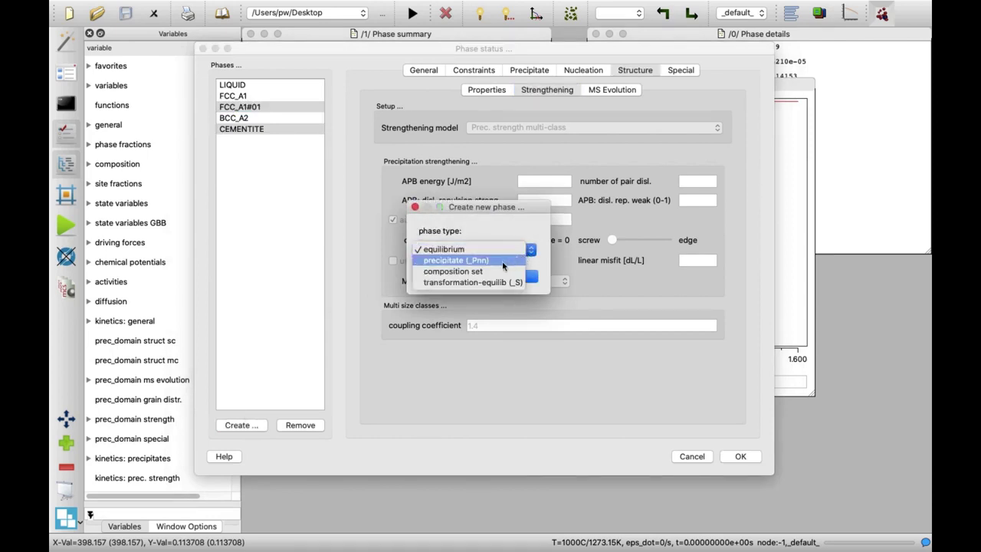
click(503, 261)
click(504, 279)
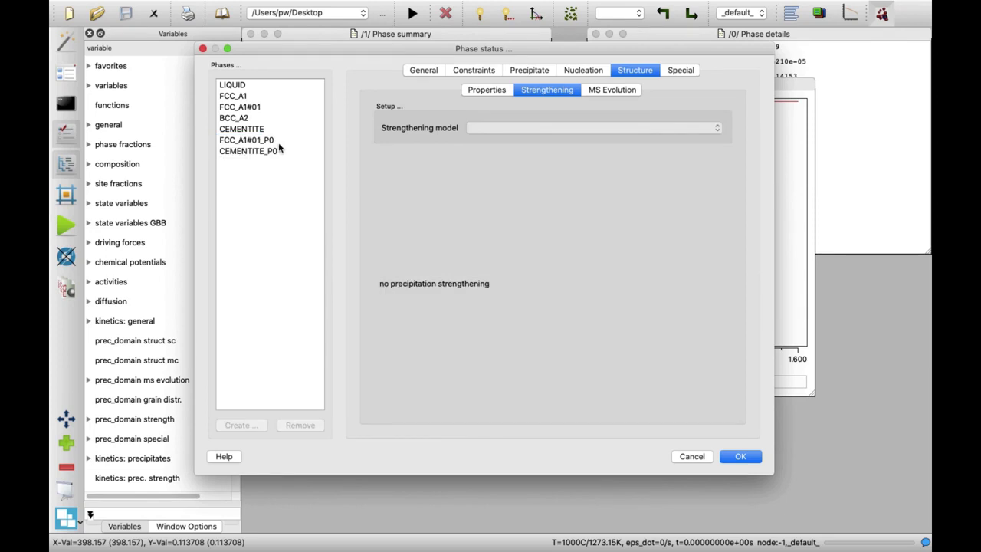
- Switch the nucleation sites of precipitate phase FCC_A1#01_P0 from bulk (homogeneous) to dislocations
click(279, 142)
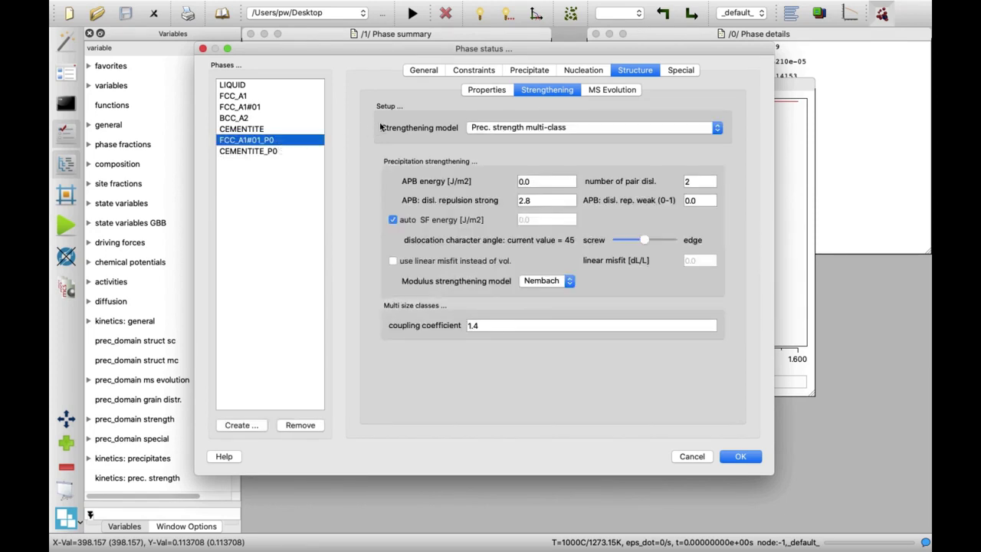
click(570, 71)
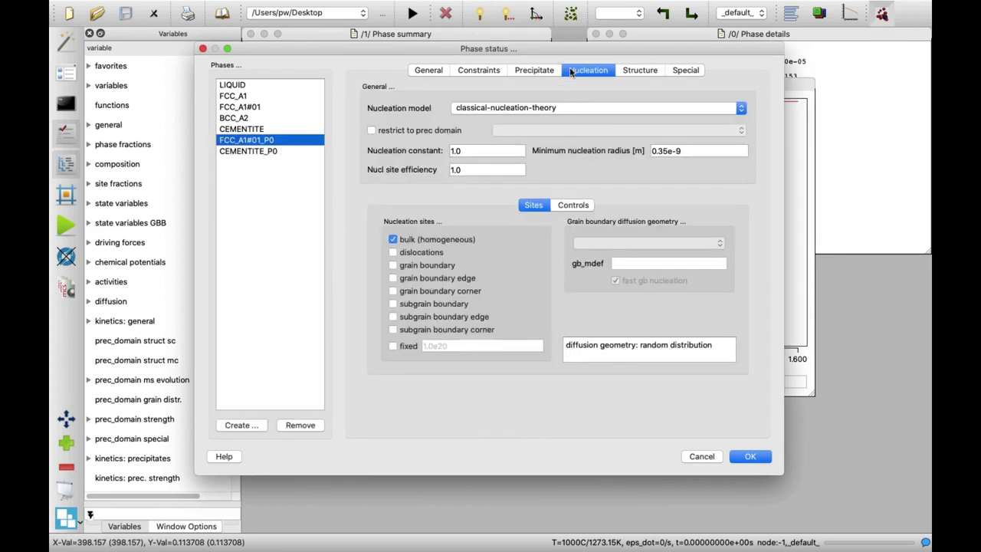
click(393, 239)
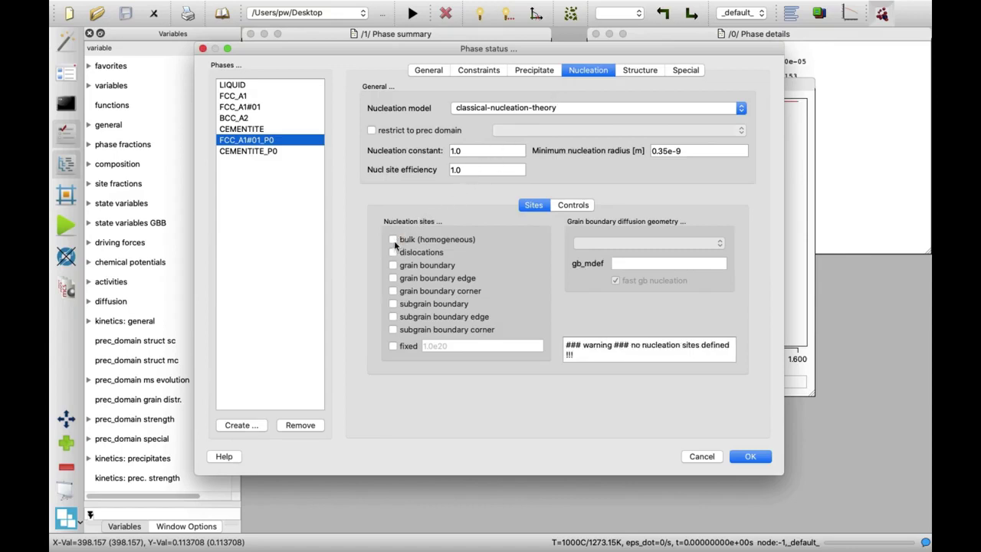
click(393, 253)
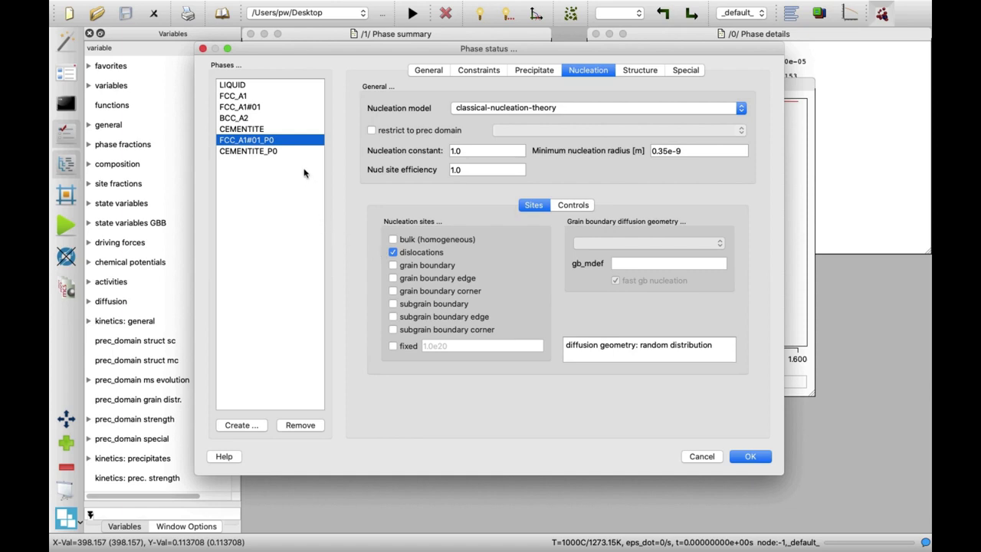
- Create another phase of type equilibrium from FCC_A1 and accept the phase status settings
click(307, 120)
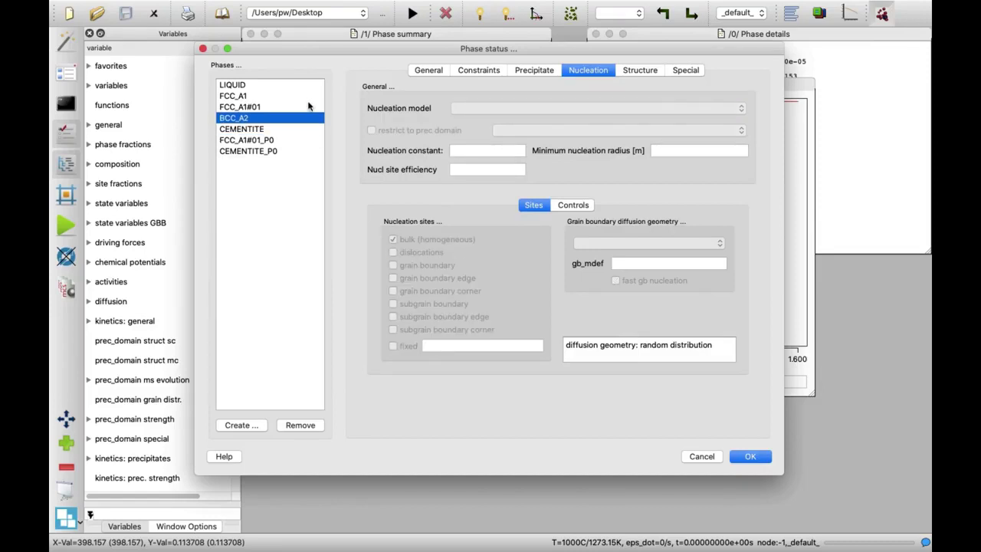
click(309, 96)
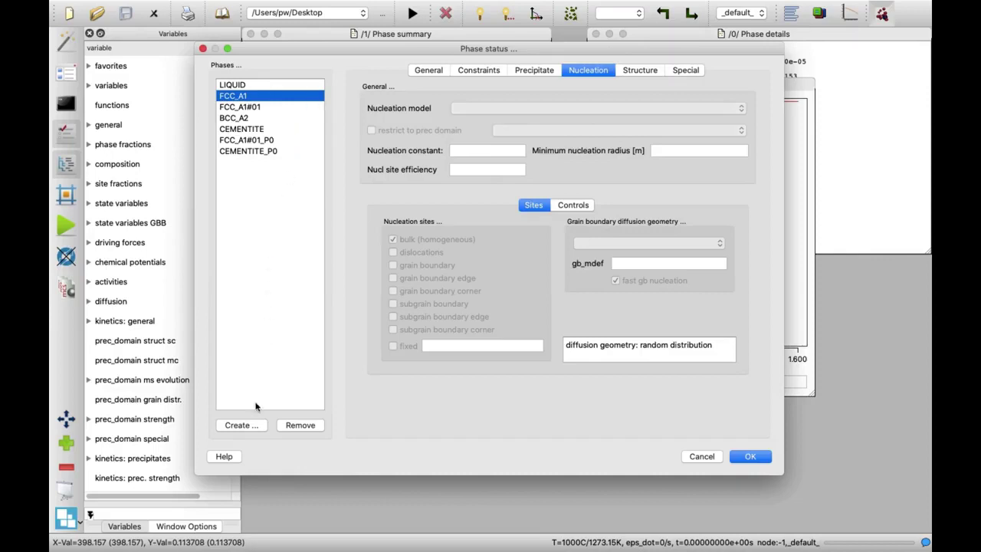
click(237, 425)
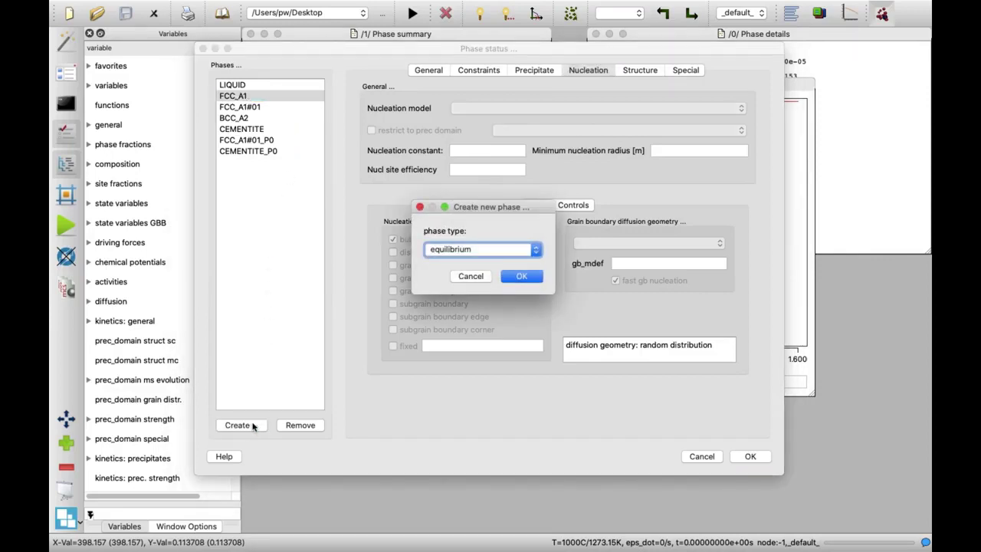
click(521, 253)
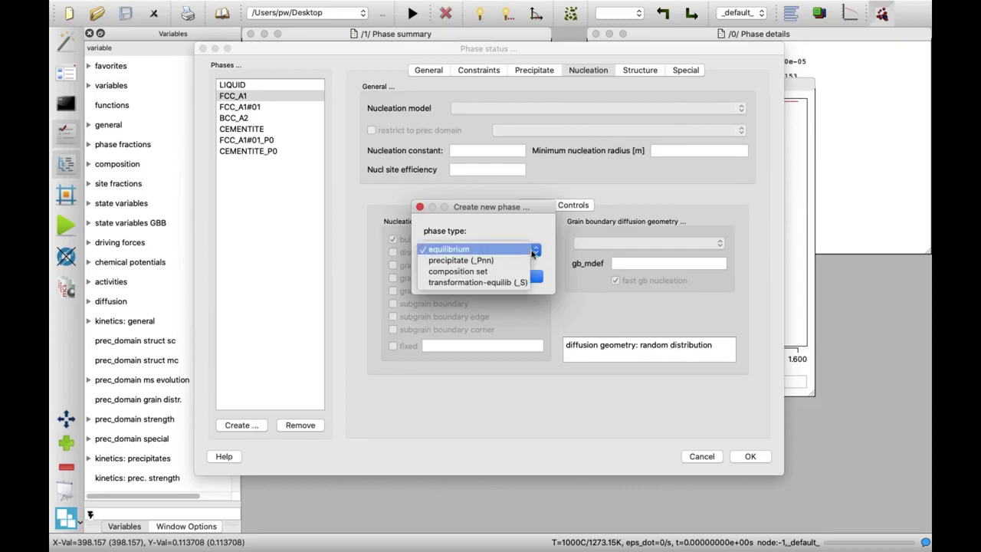
click(513, 252)
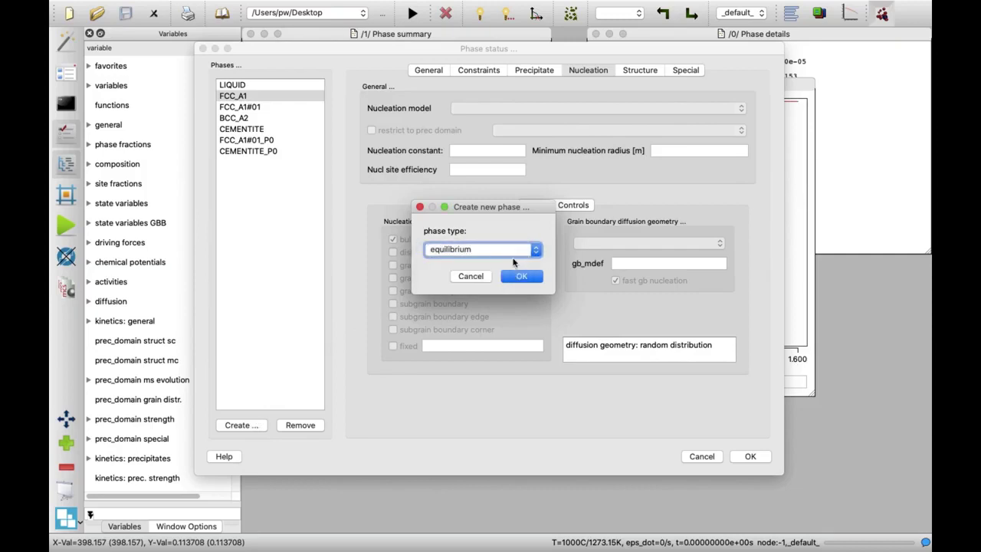
click(513, 276)
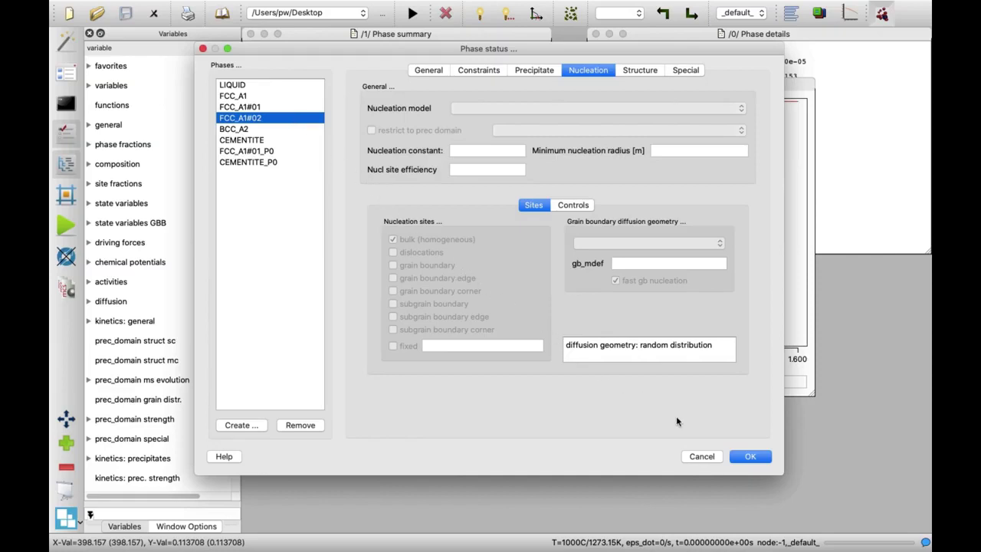
click(747, 456)
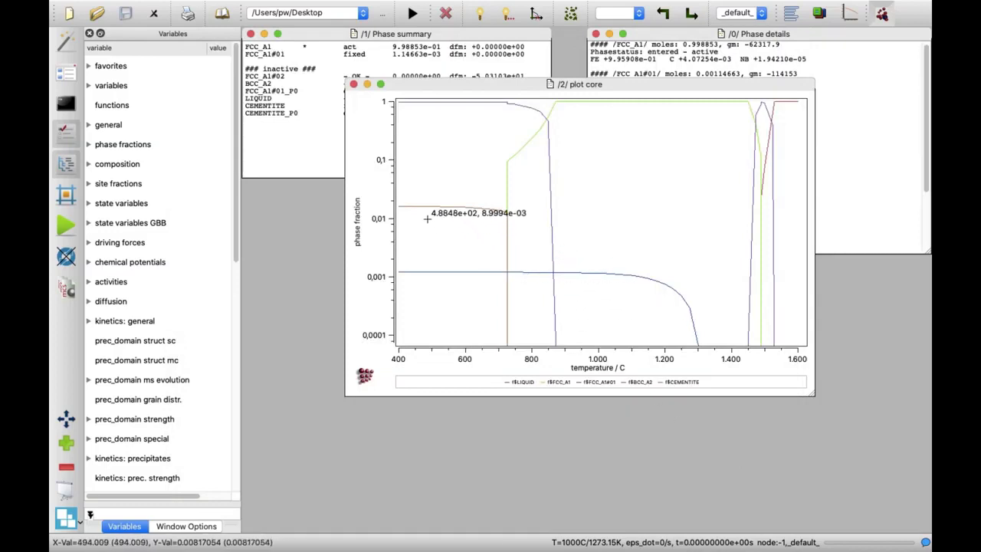
- Create a precipitation domain named ferrite with BCC_A2 as its thermodynamic matrix phase
click(181, 8)
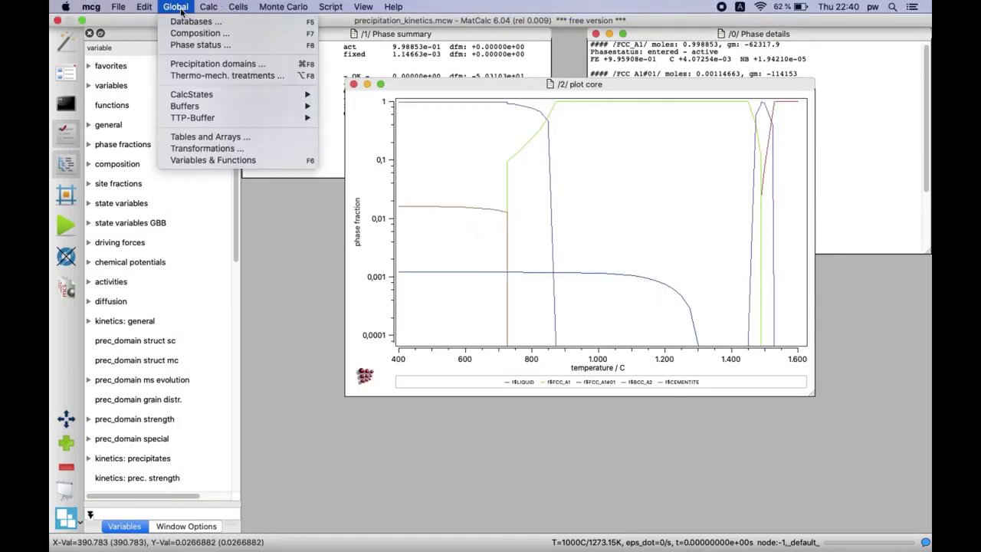
click(227, 67)
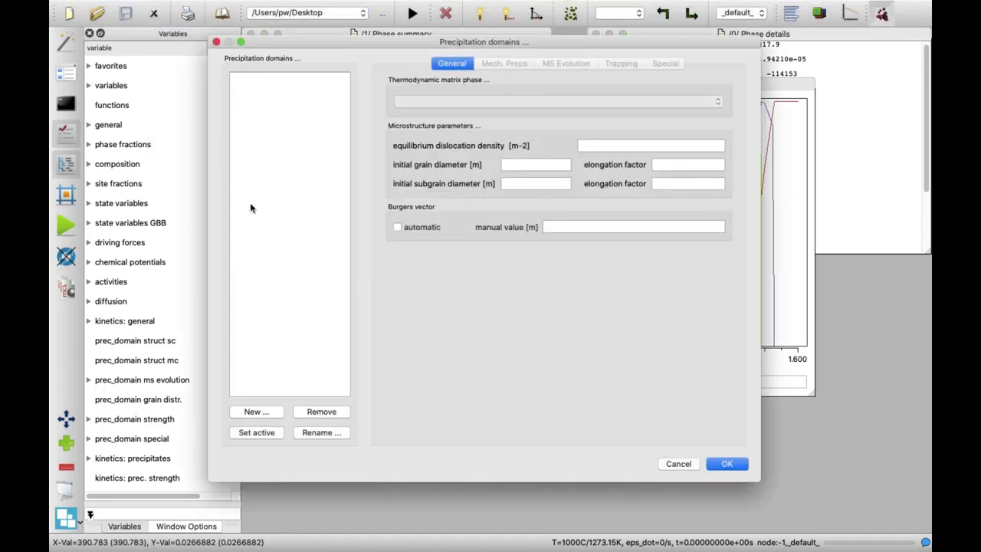
click(254, 413)
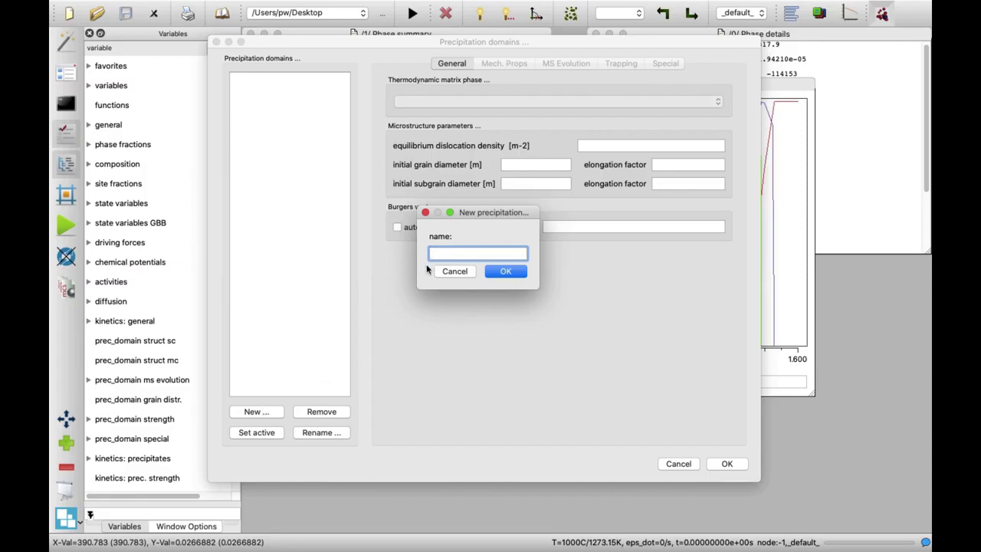
text(ferrite)
click(498, 272)
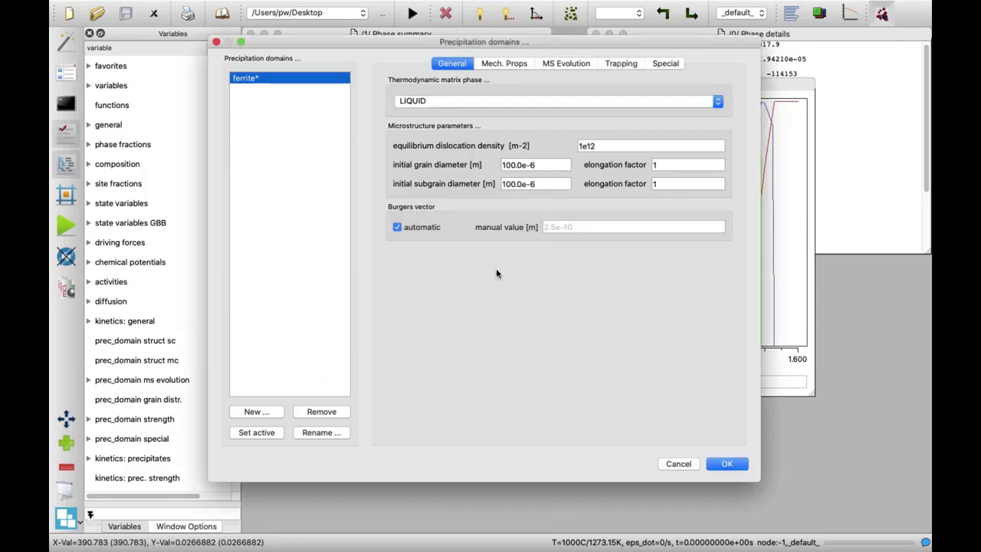
click(717, 104)
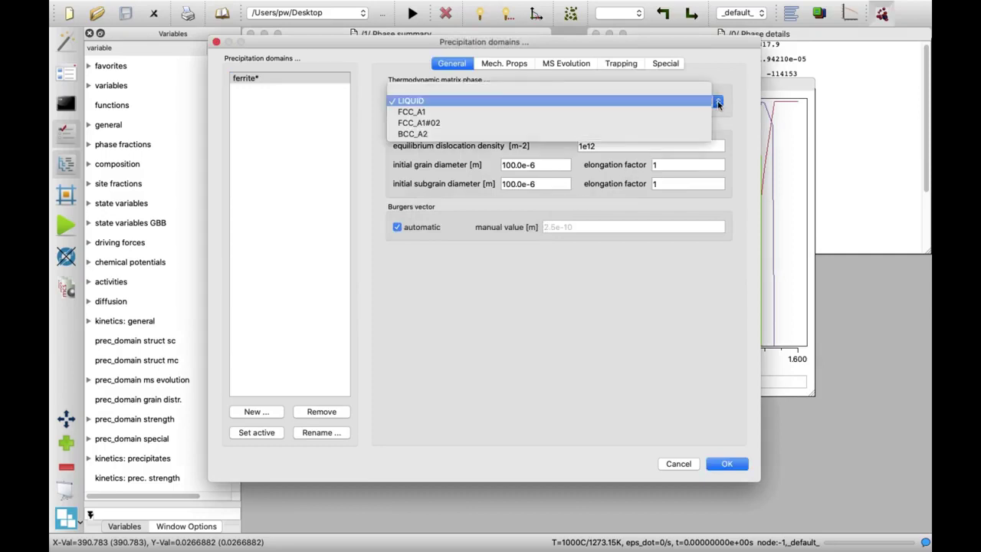
click(691, 134)
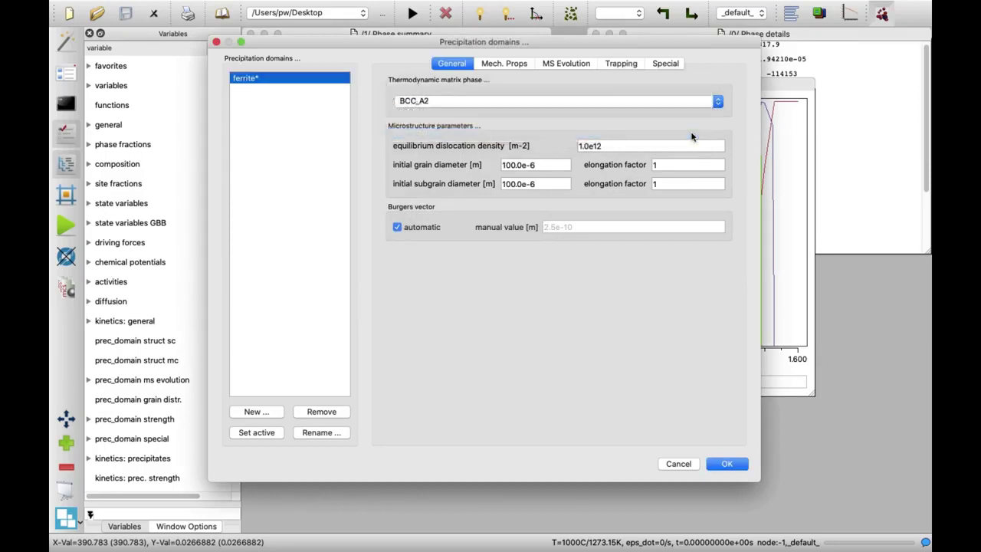
- Add a precipitation domain named austenite_1 with FCC_A1 as its thermodynamic matrix phase
click(264, 414)
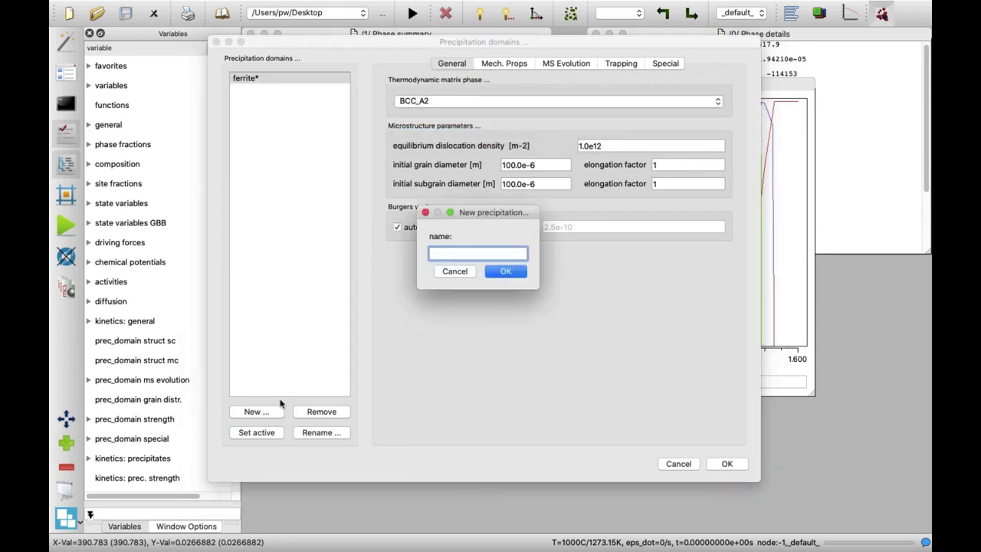
text(austenite_1)
click(506, 276)
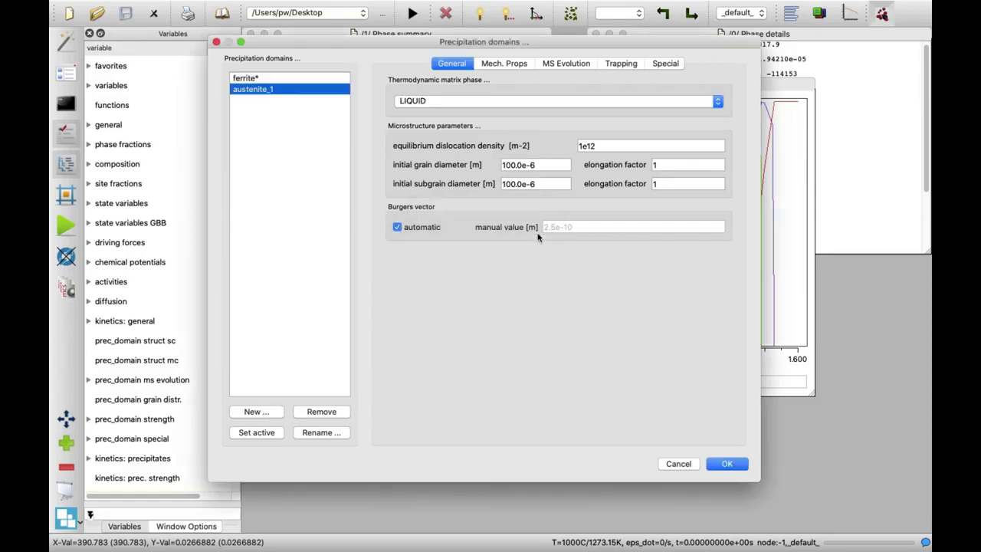
click(598, 102)
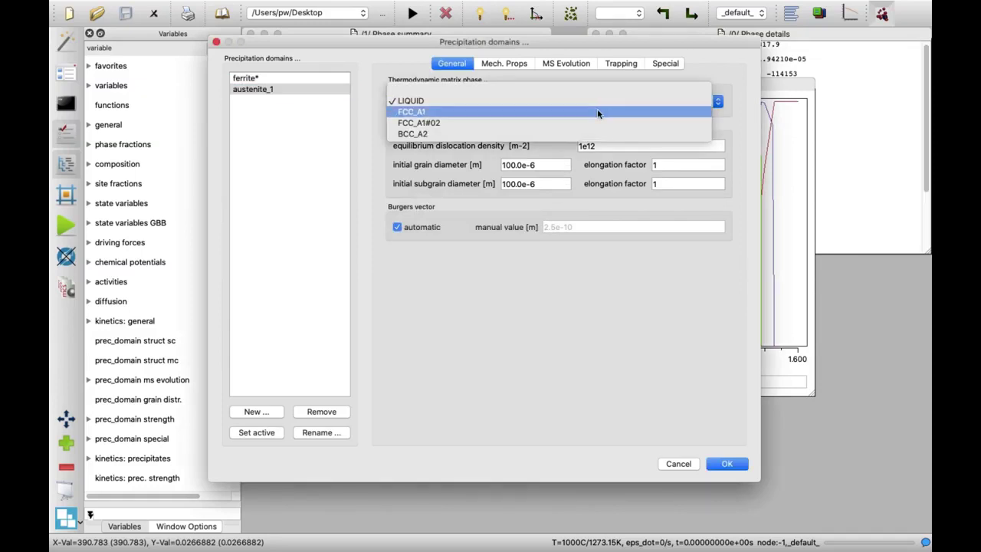
click(597, 111)
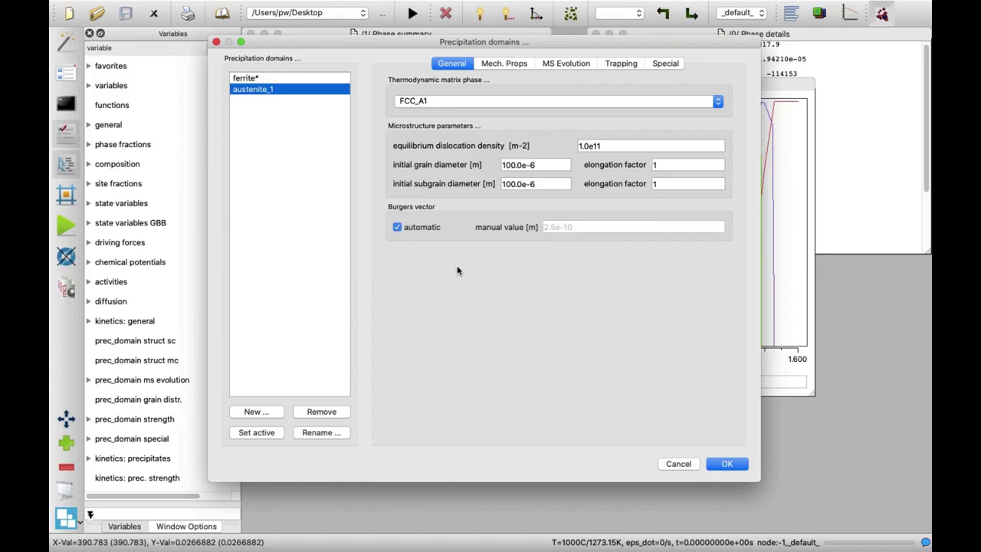
- Add a precipitation domain named austenite_2 with FCC_A1#02 as its thermodynamic matrix phase
click(256, 411)
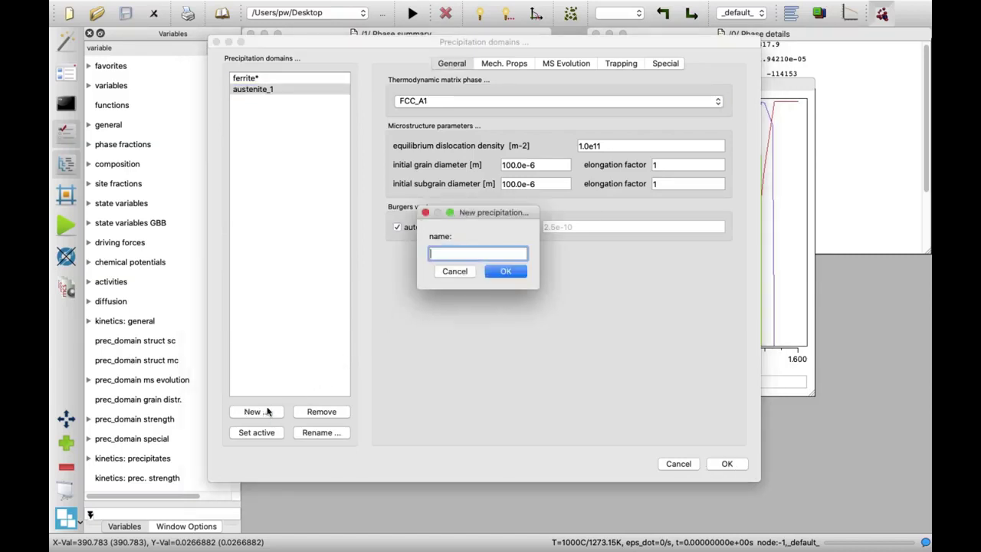
text(austenite_2)
click(487, 274)
click(560, 106)
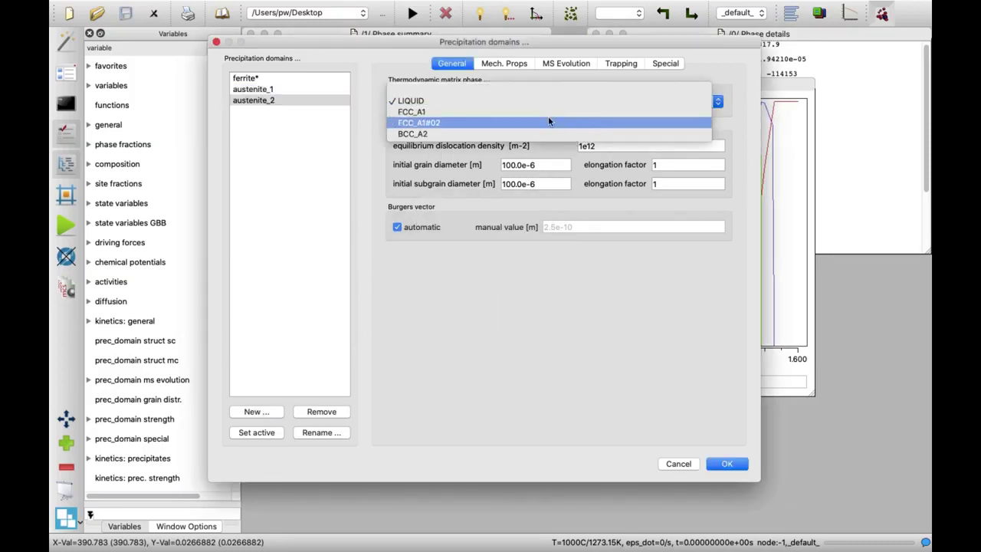
click(547, 123)
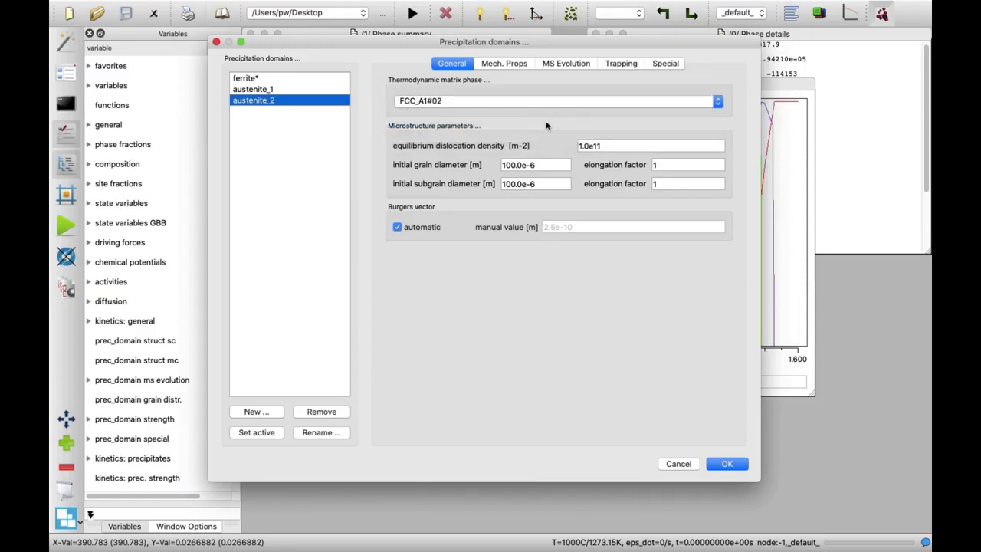
- Set the initial grain diameter of the austenite_2 domain to 1e-6 m
click(519, 165)
drag(519, 165, 503, 166)
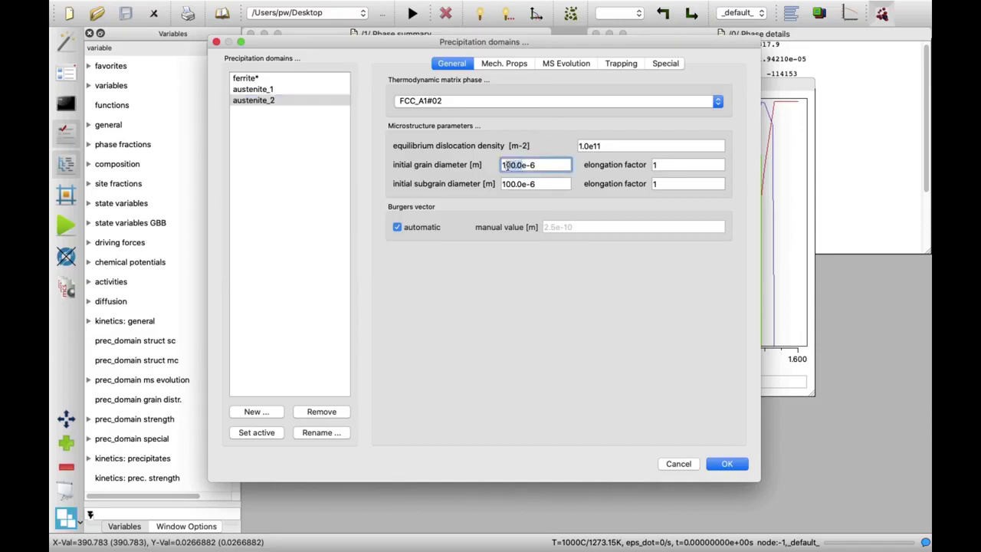
text(1)
- Set austenite_2's grainsize evolution model to Single class model and accept the precipitation domain settings
click(560, 66)
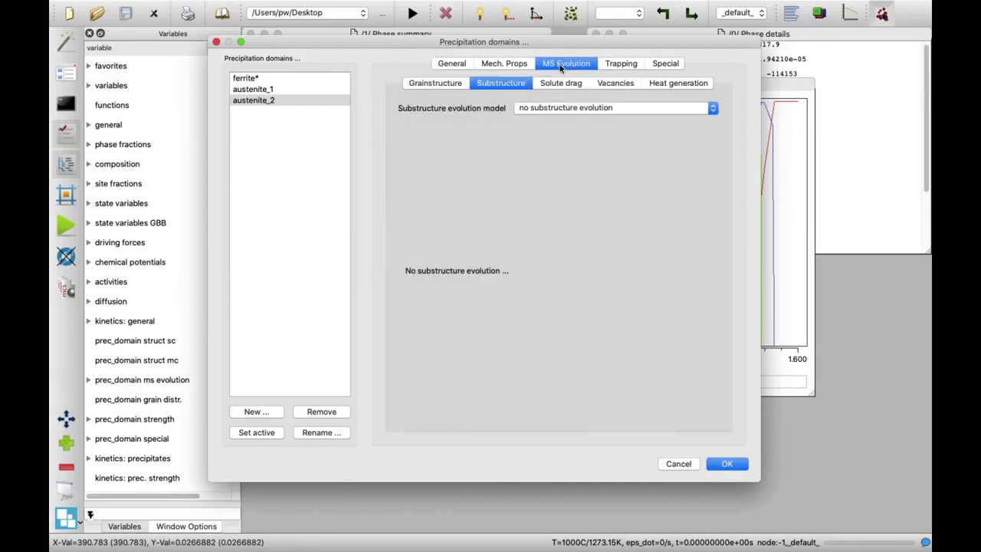
click(450, 84)
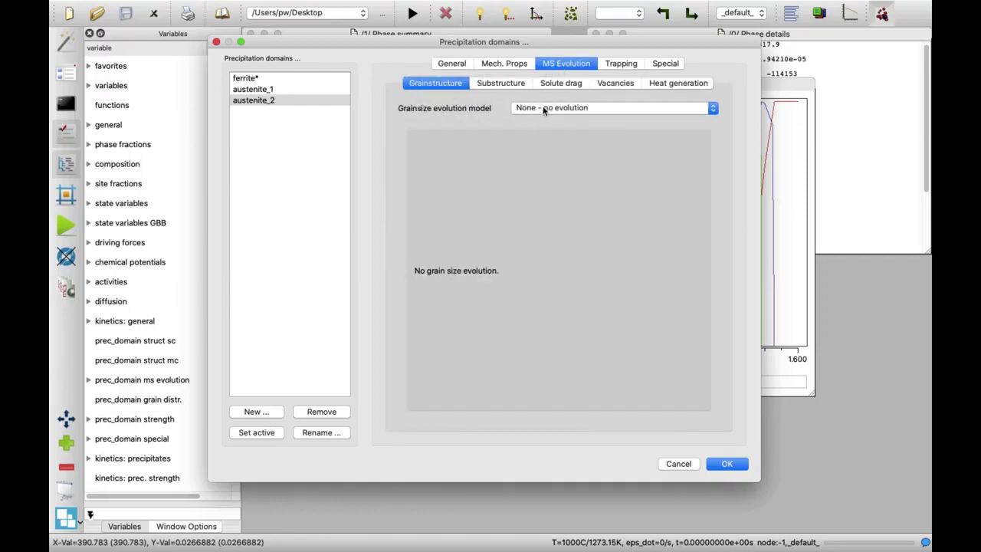
click(622, 112)
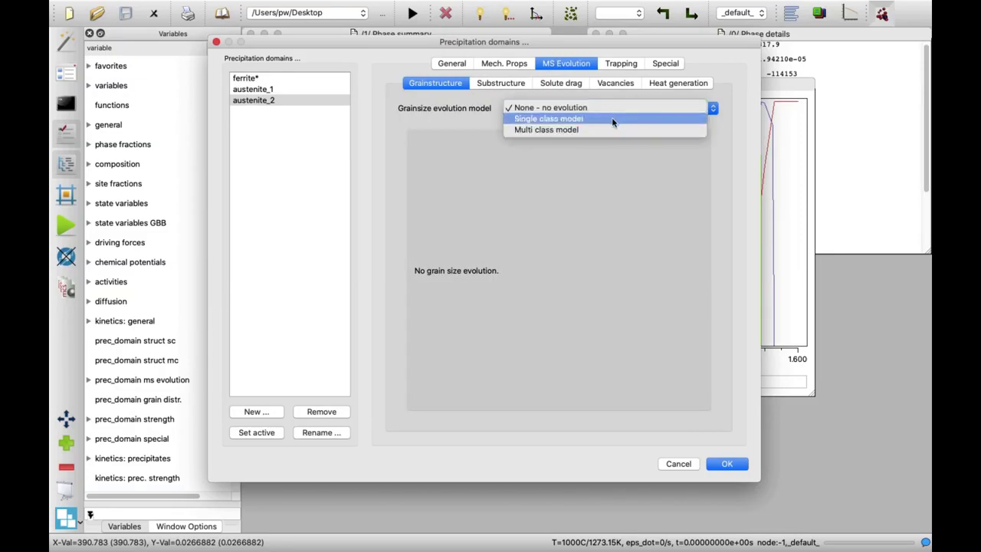
click(613, 121)
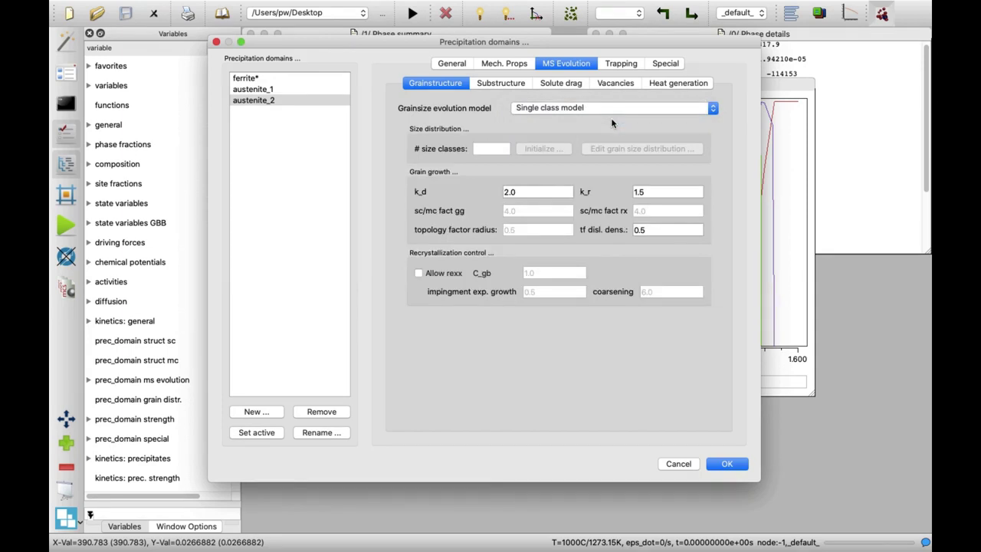
click(722, 464)
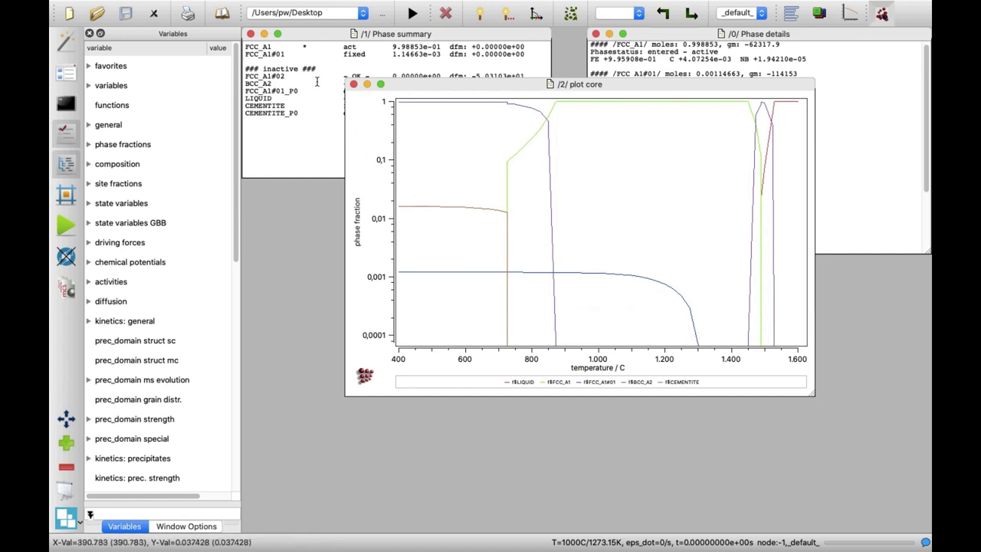
- Create a new thermo-mechanical treatment named treatment
click(178, 7)
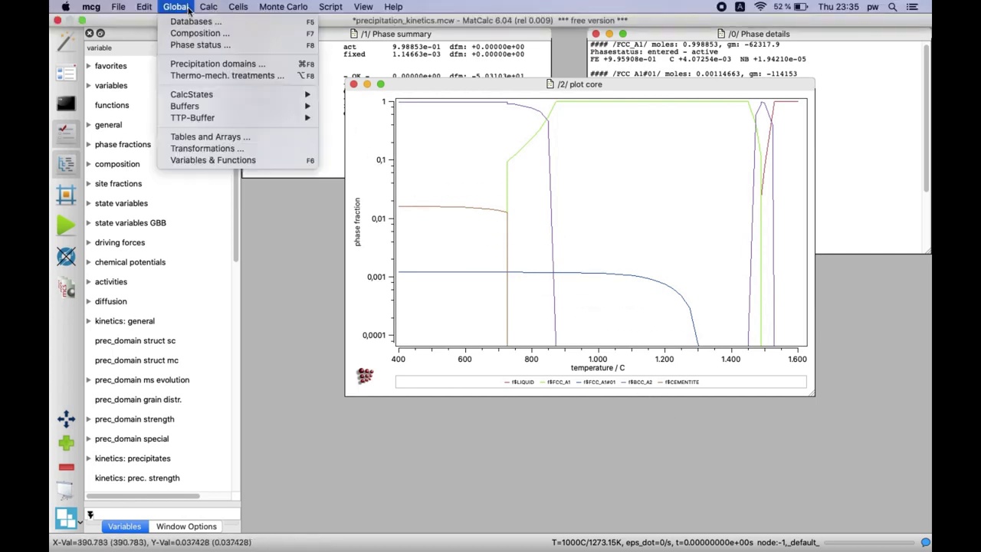
click(214, 76)
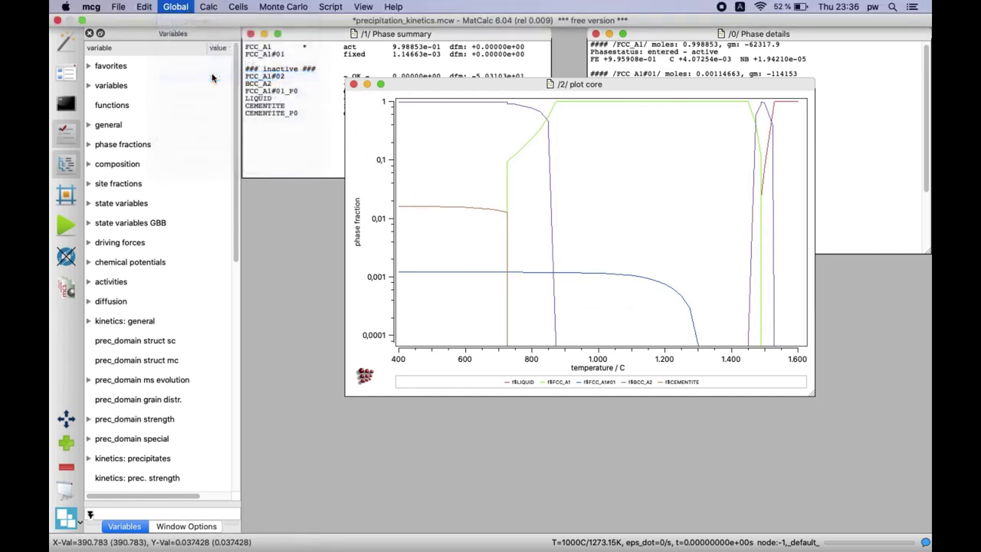
click(319, 217)
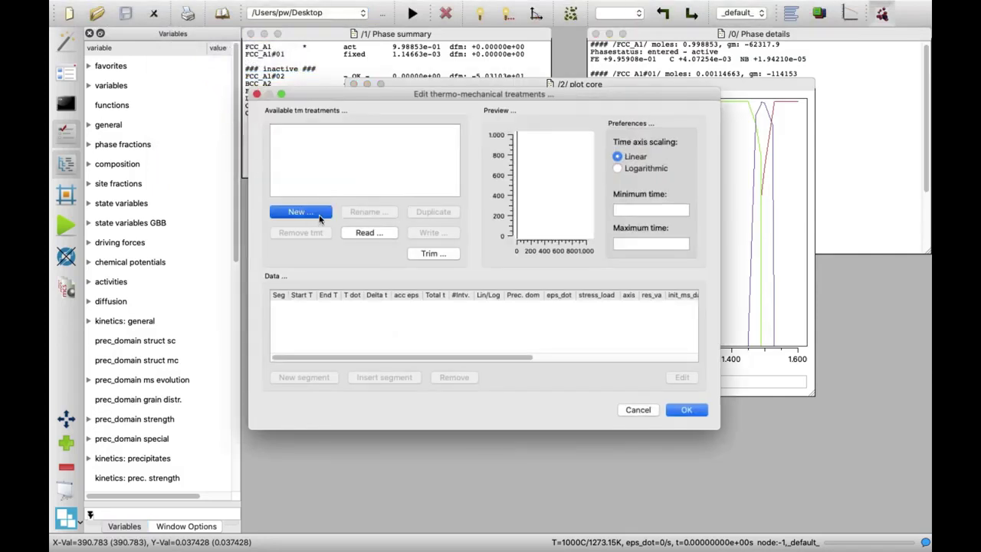
text(tre)
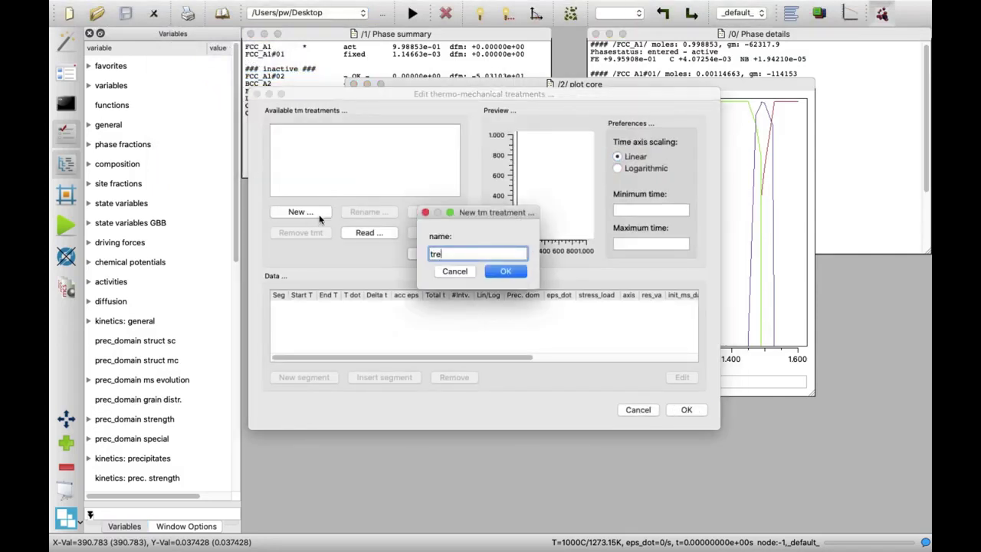
text(atment)
click(490, 268)
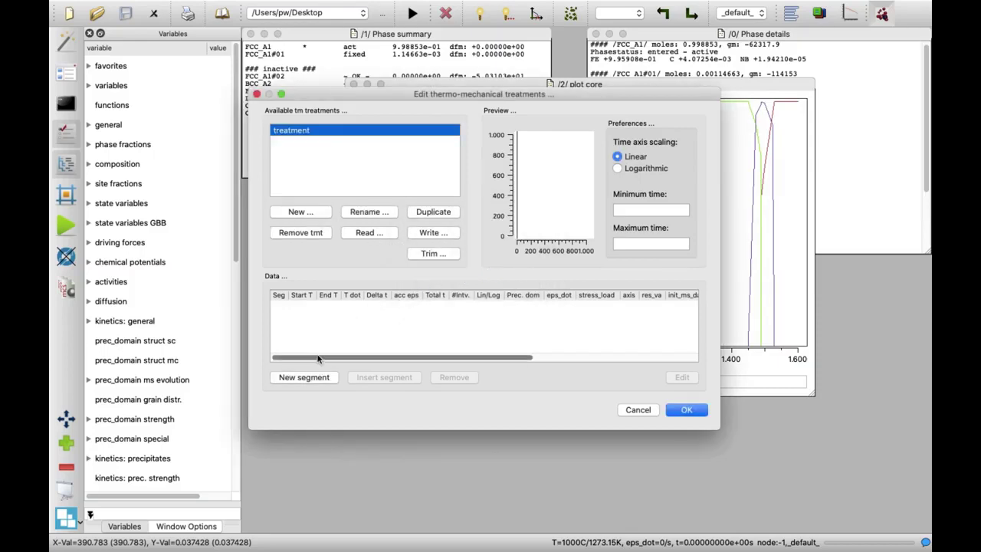
- Add the treatment's first segment, running from 1400 to 720 °C at a rate of 0,1 in the austenite_1 precipitation domain
click(304, 377)
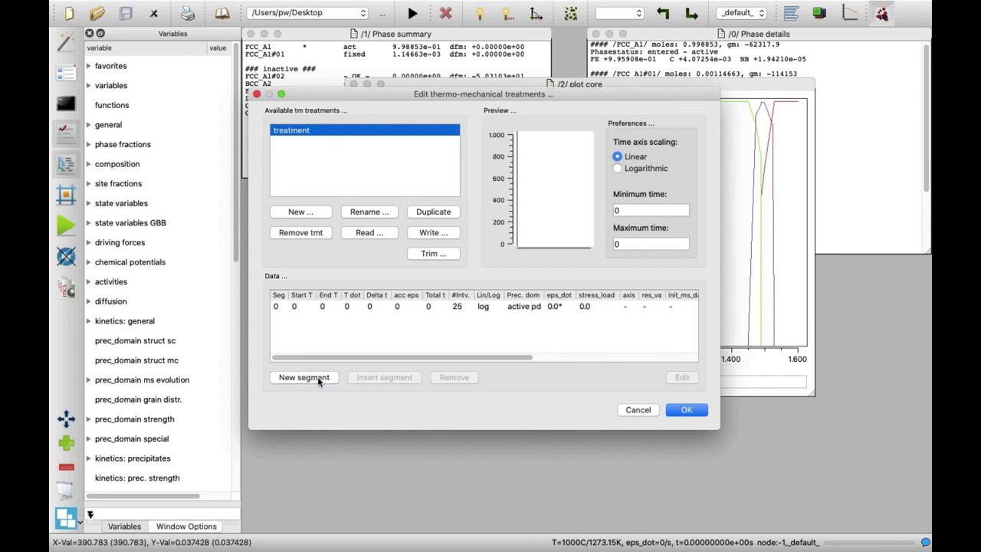
double_click(356, 309)
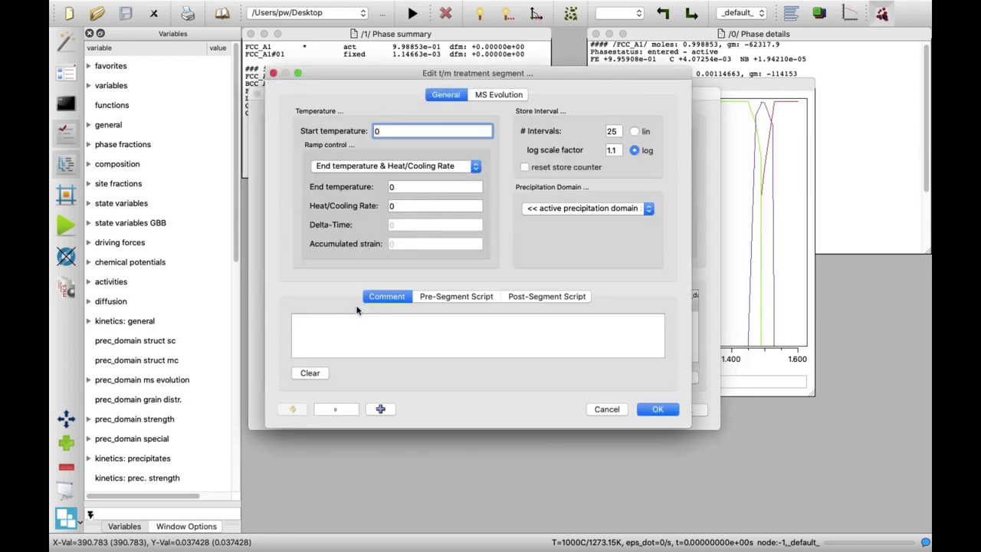
double_click(389, 132)
click(389, 189)
text(7)
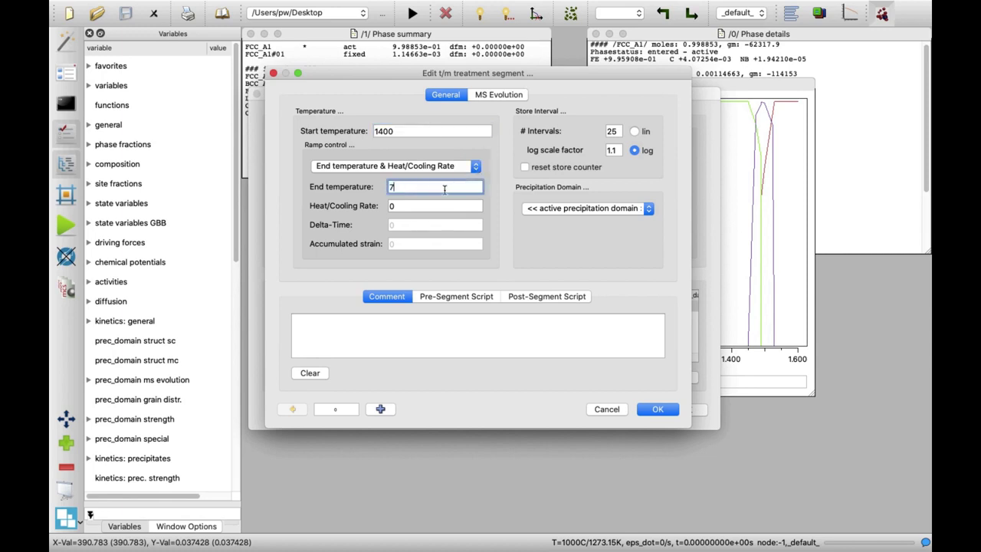
text(20)
click(424, 207)
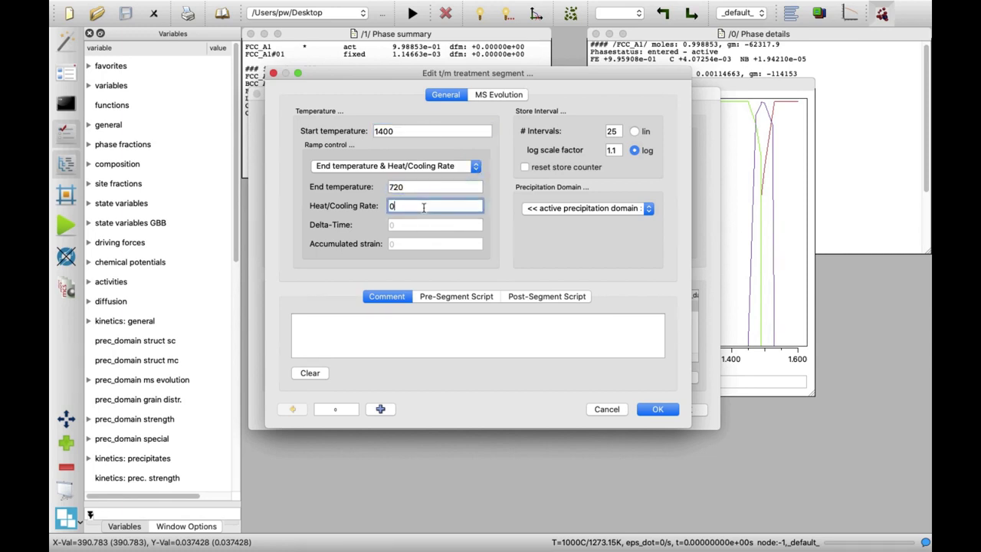
text(,1)
click(543, 215)
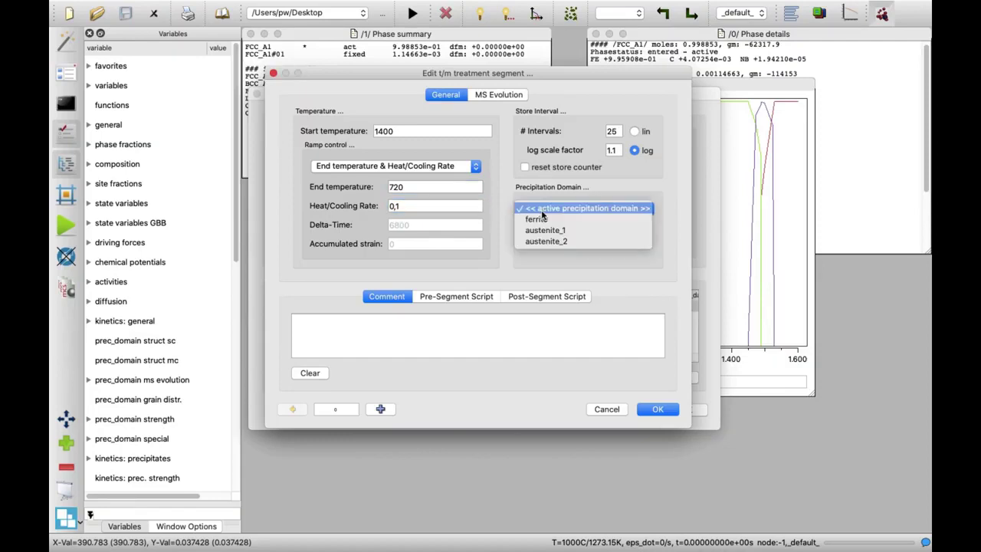
click(576, 230)
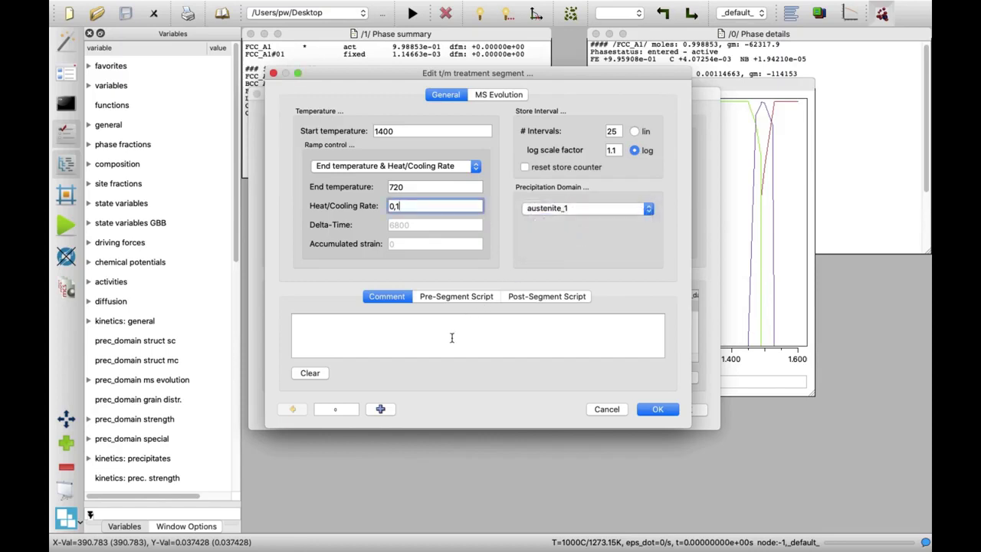
- Add a second segment with end temperature 600, heat/cooling rate 0,1 and ferrite as its precipitation domain
click(381, 409)
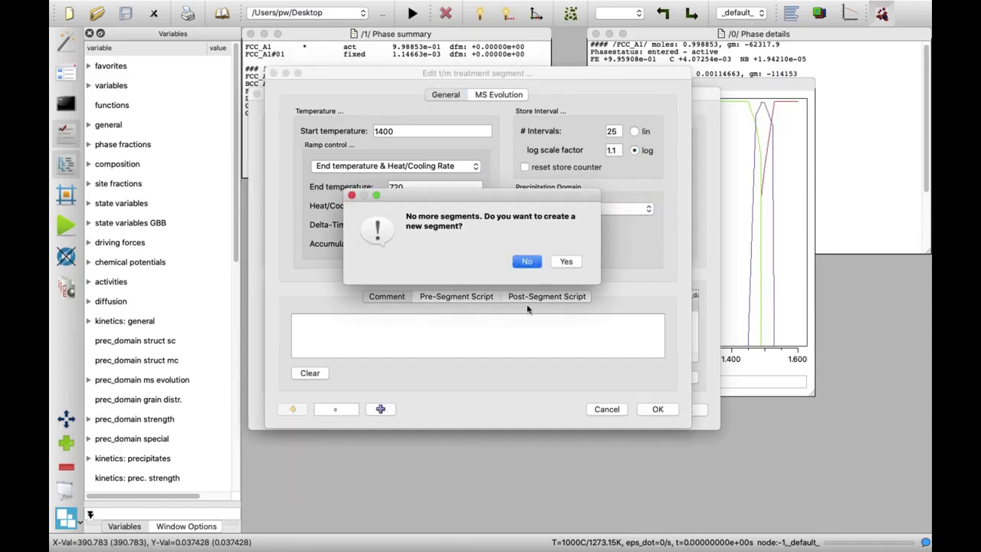
click(565, 262)
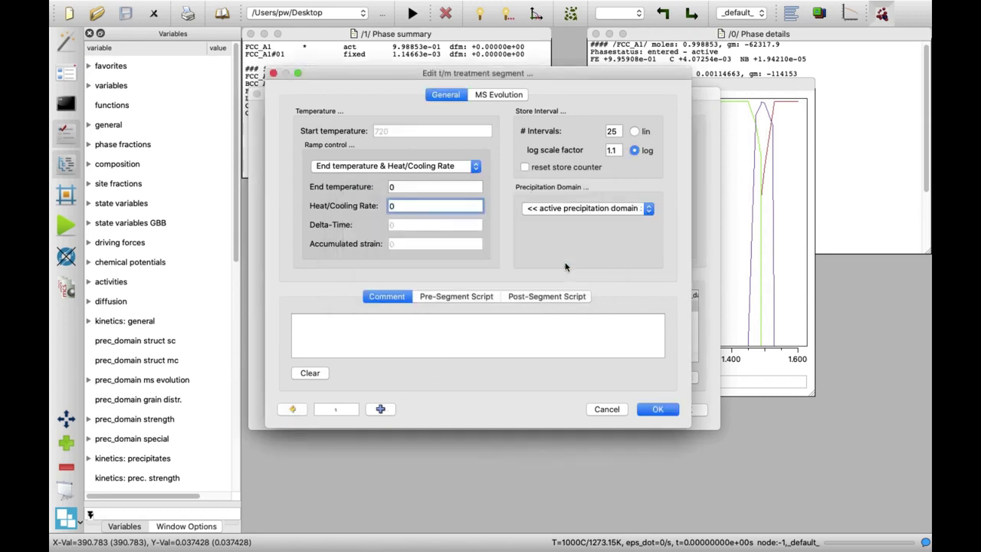
click(403, 186)
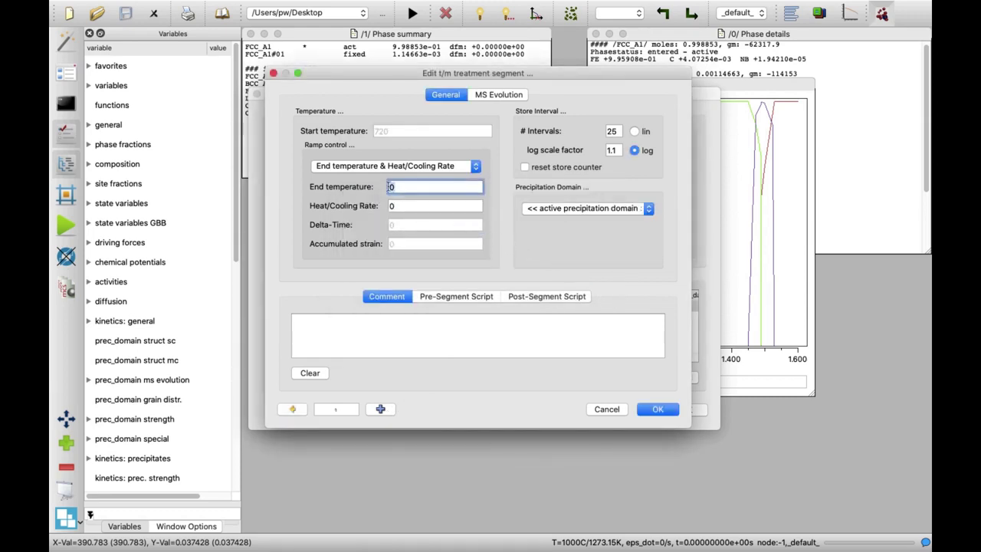
text(600)
click(432, 205)
text(,1)
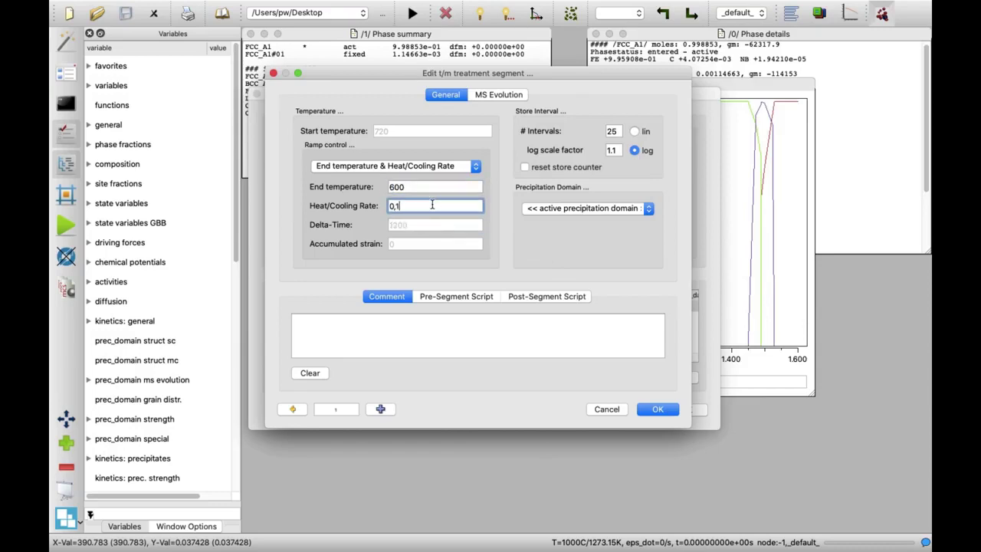
click(536, 211)
click(545, 219)
- Add a third segment with end temperature 880 and heat/cooling rate 1
click(381, 410)
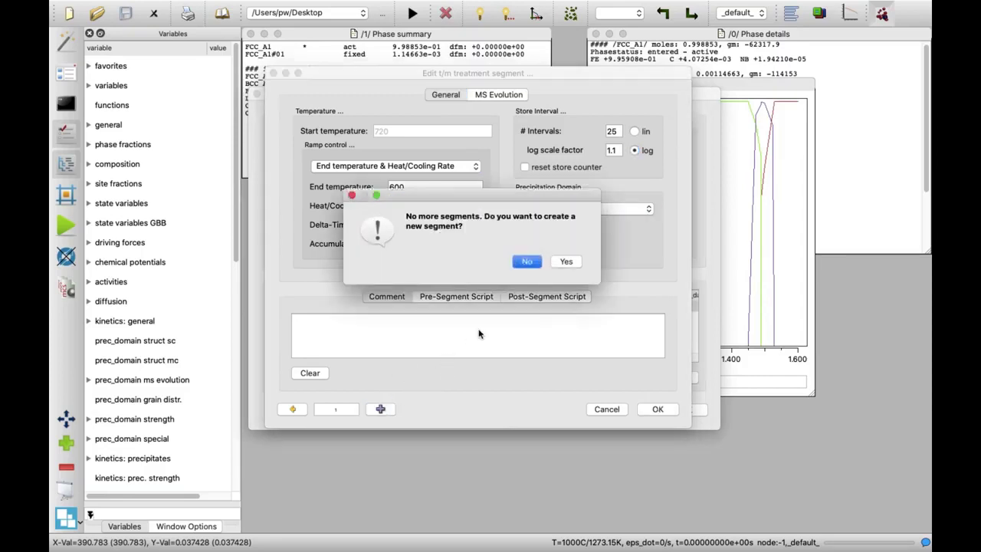
click(570, 269)
click(414, 186)
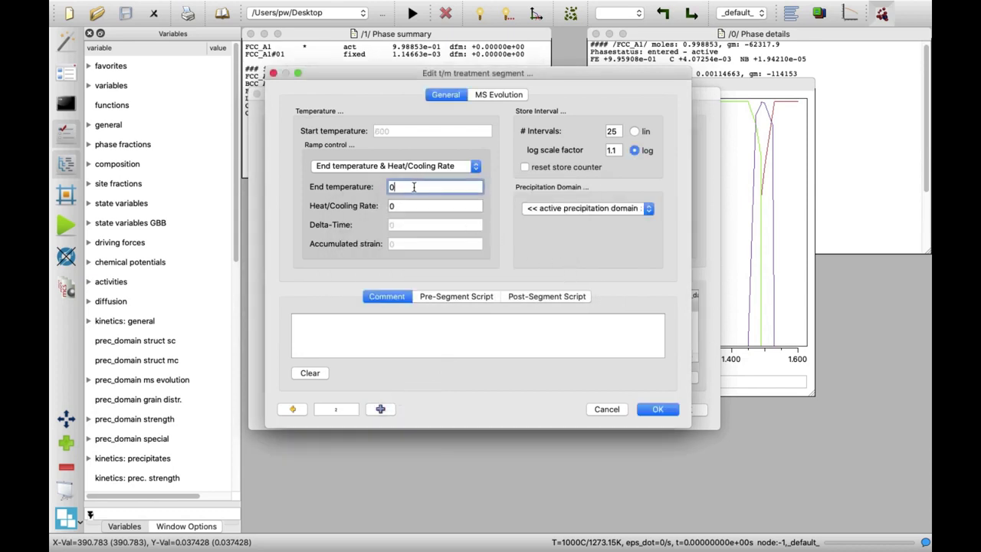
text(880)
click(391, 206)
text(1)
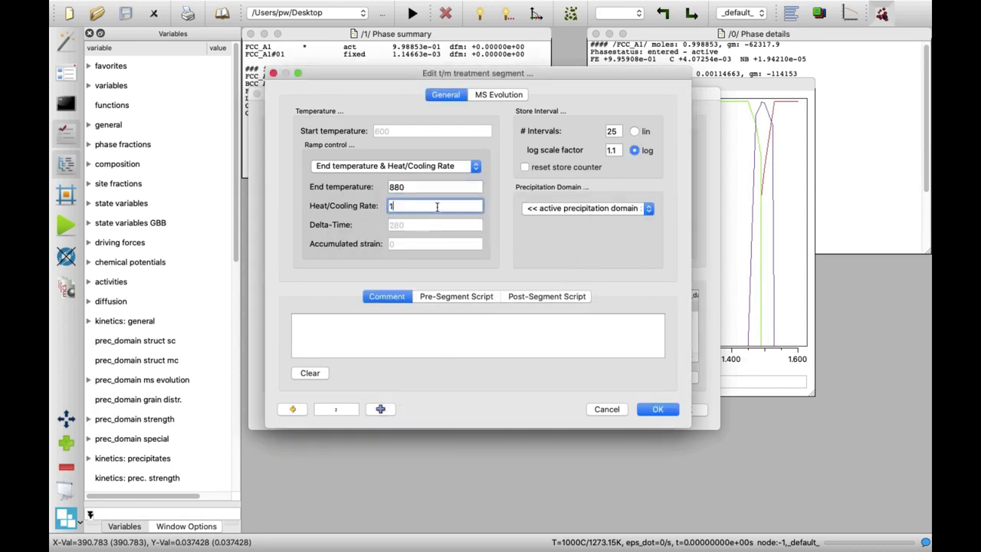
- Add a fourth segment with end temperature 1000, heat/cooling rate 1 and austenite_2 as its precipitation domain
click(379, 409)
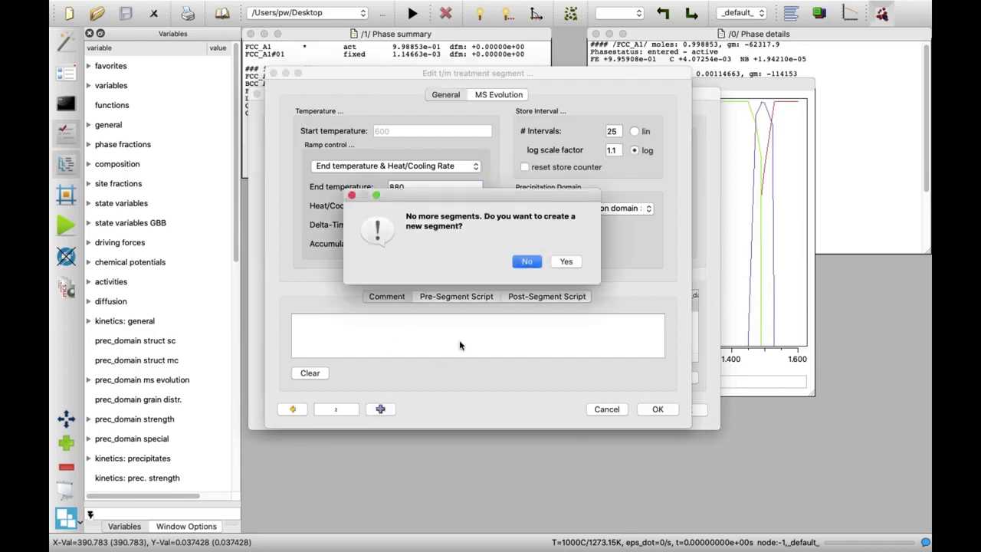
click(565, 263)
click(410, 188)
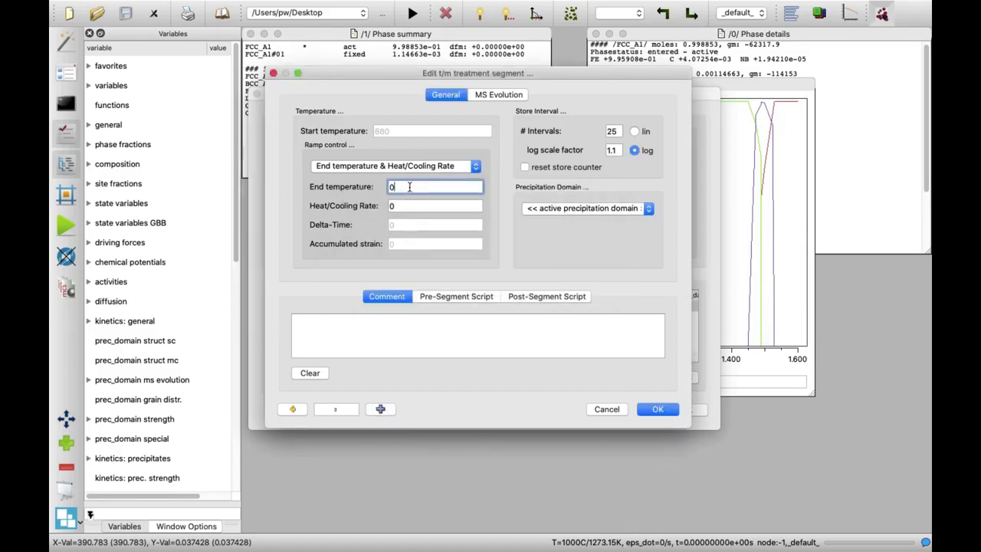
text(1000)
key(Tab)
text(1)
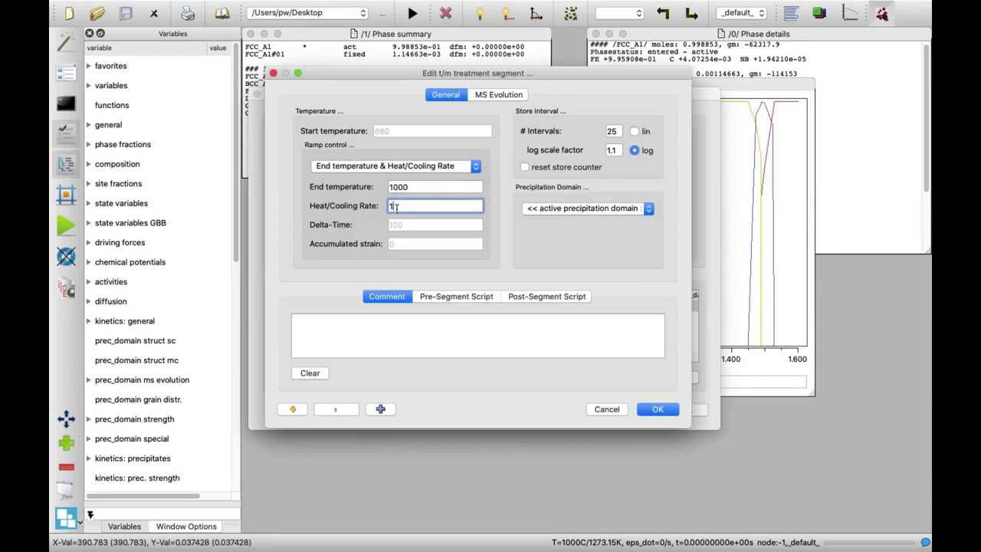
click(568, 216)
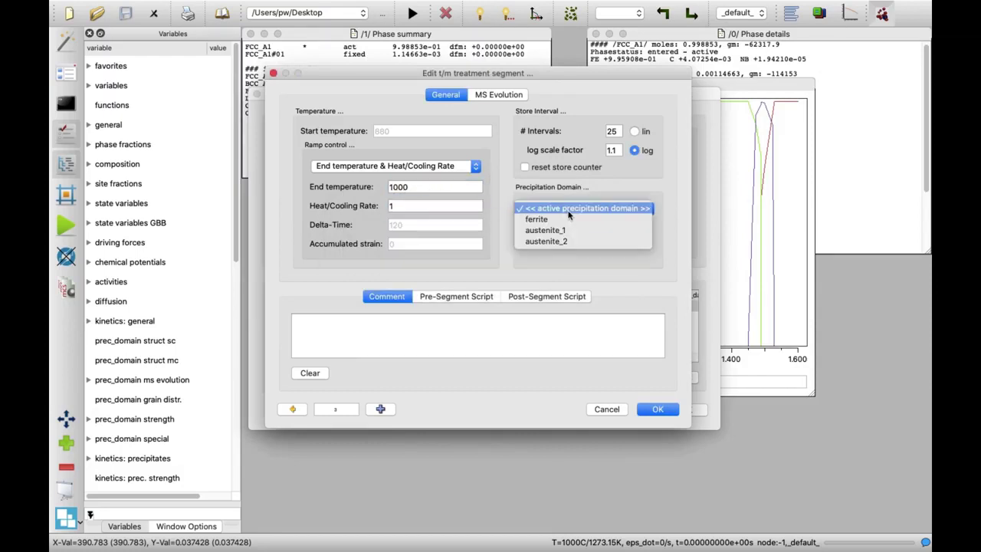
click(565, 242)
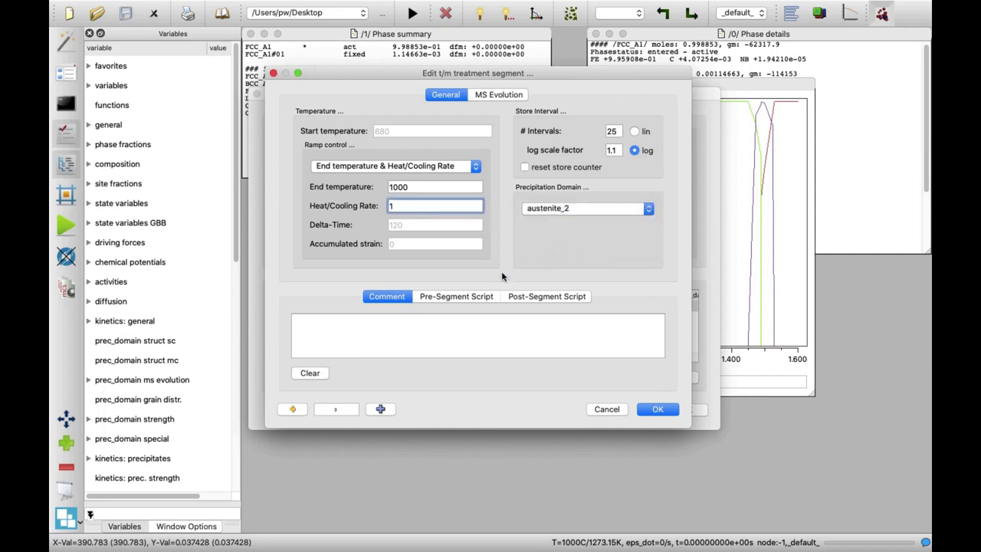
- Add a fifth segment controlled by Heat/Cooling Rate & Delta-Time with rate 0 and delta-time 30*60, and accept the treatment
click(380, 409)
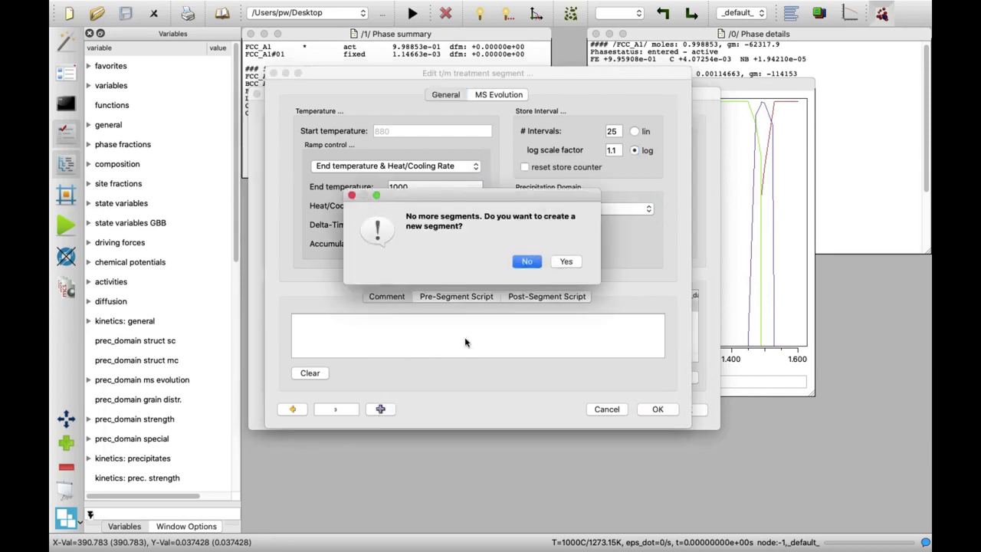
click(564, 261)
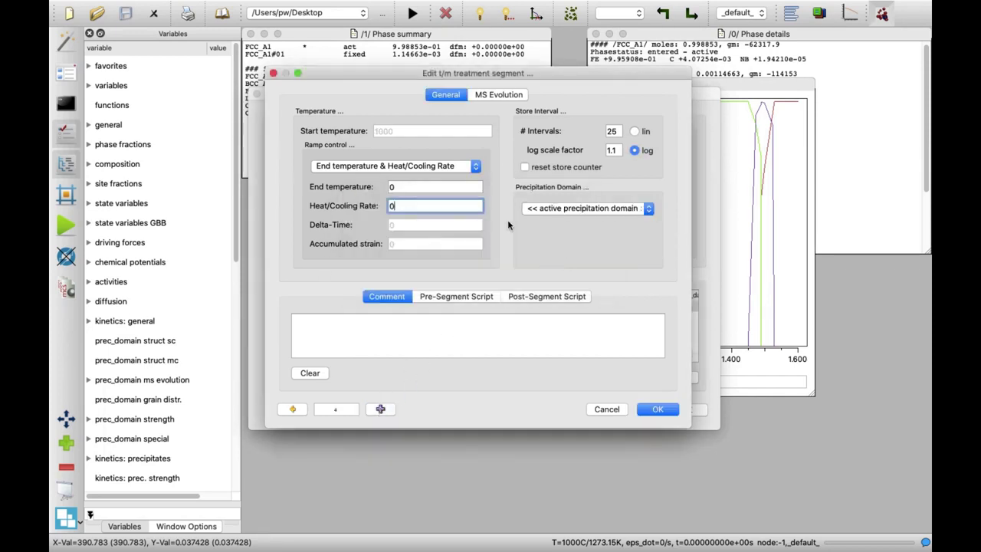
click(475, 167)
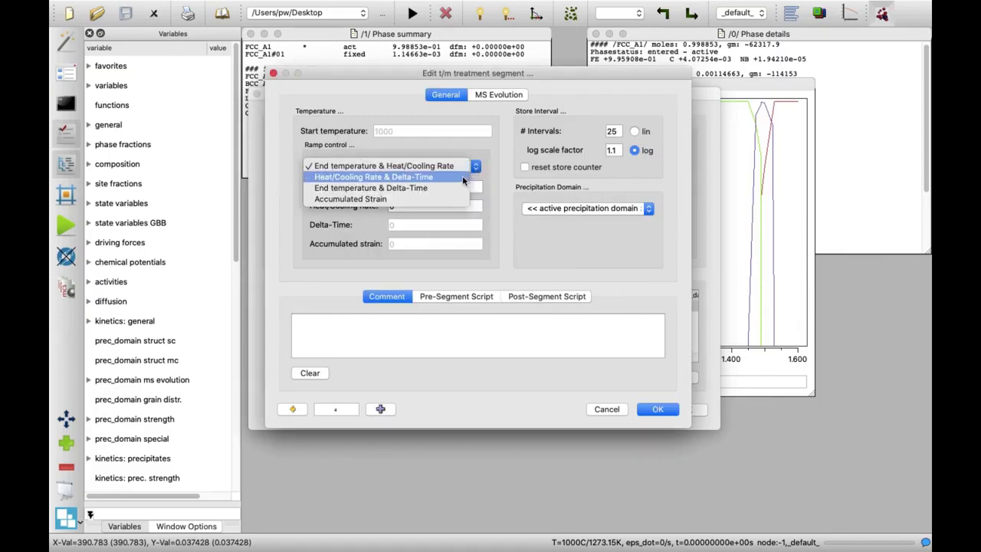
click(462, 177)
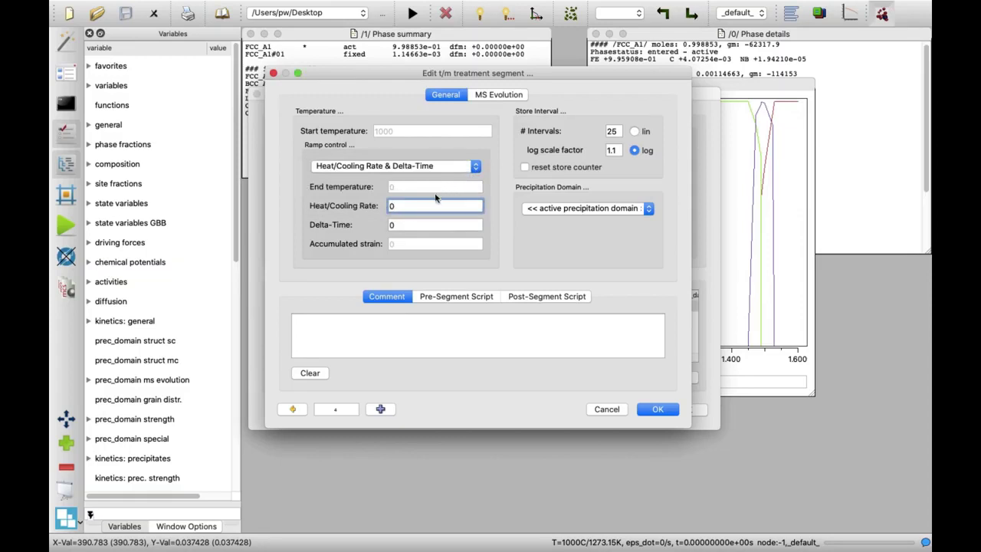
key(Tab)
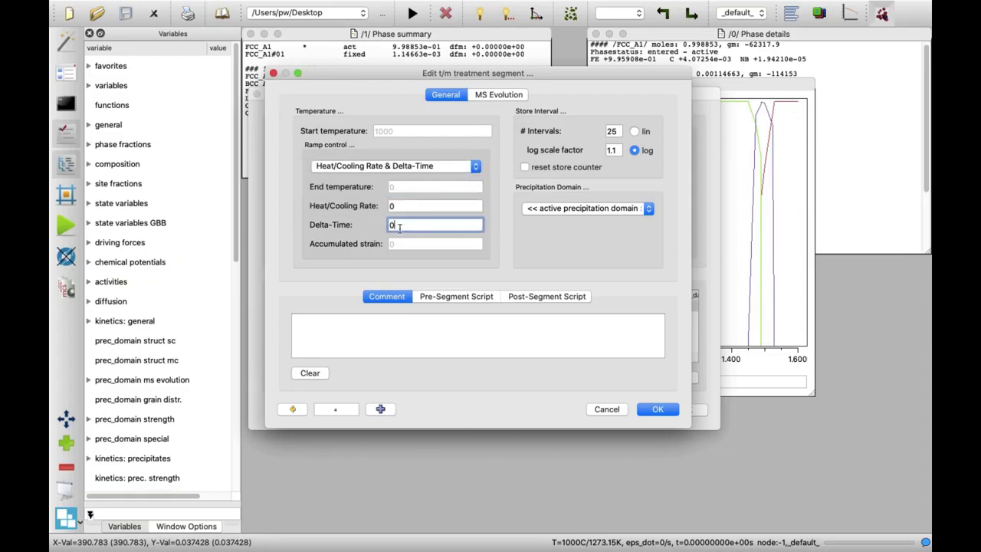
text(30*60)
click(651, 411)
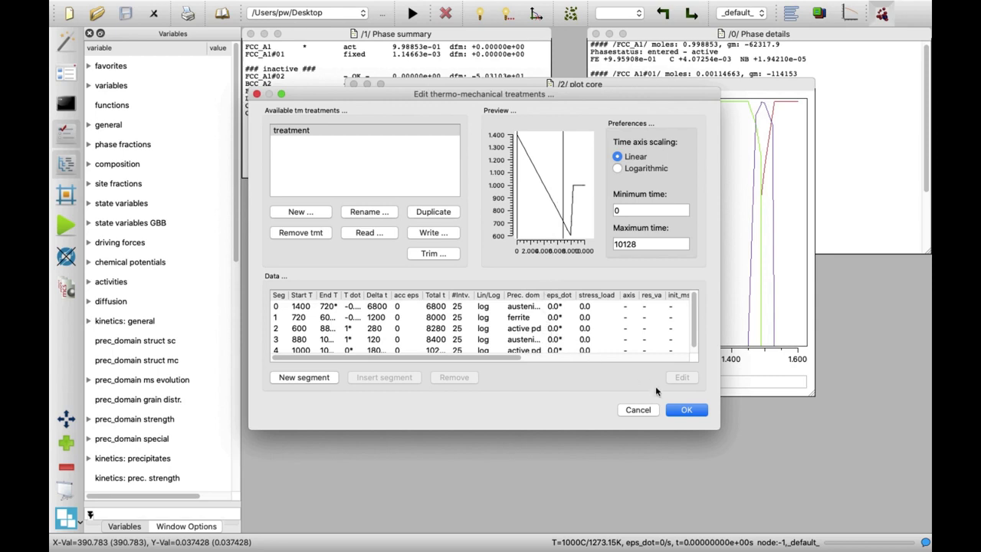
click(678, 410)
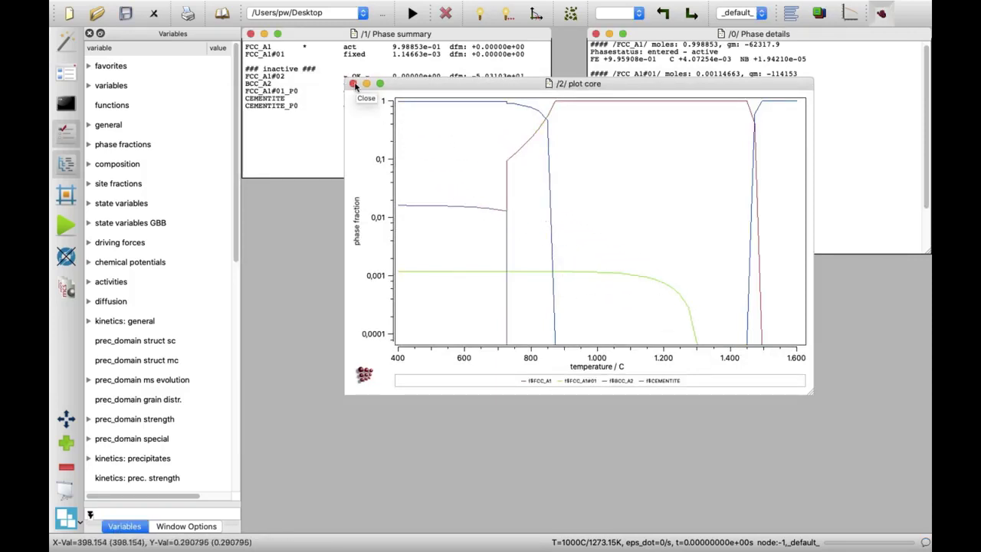
- Close the phase fraction plot and run the microstructure simulation with temperature control from the tm treatment, overwriting the current buffer
click(353, 83)
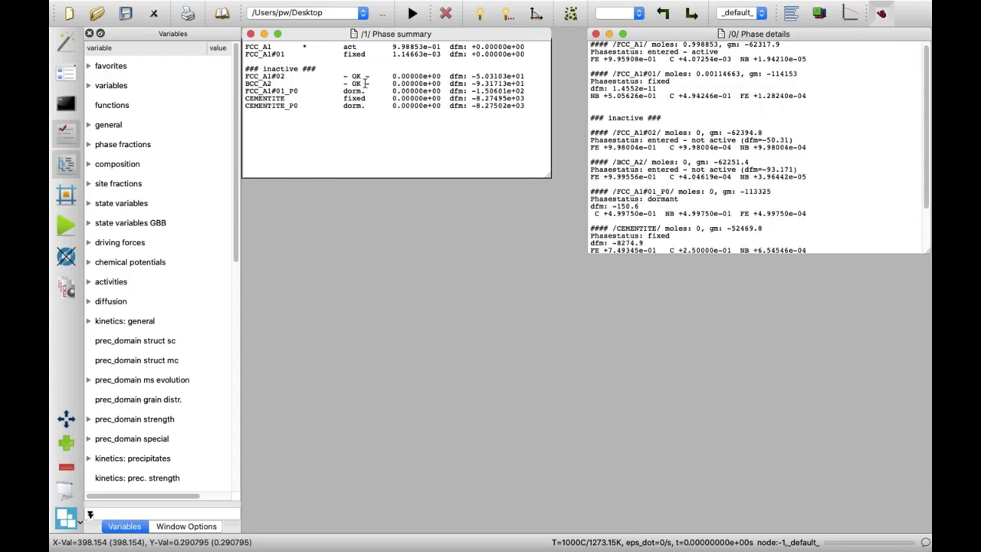
click(570, 19)
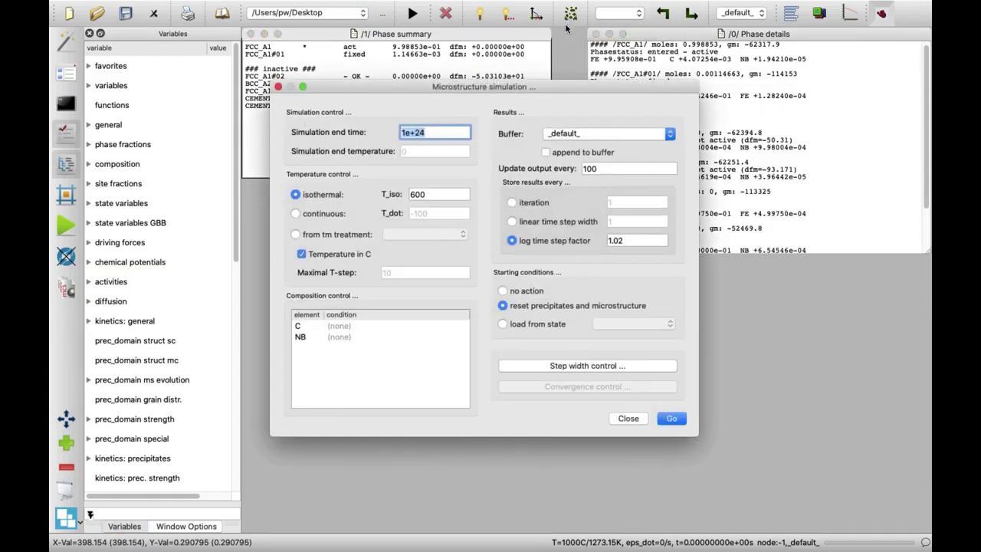
click(296, 236)
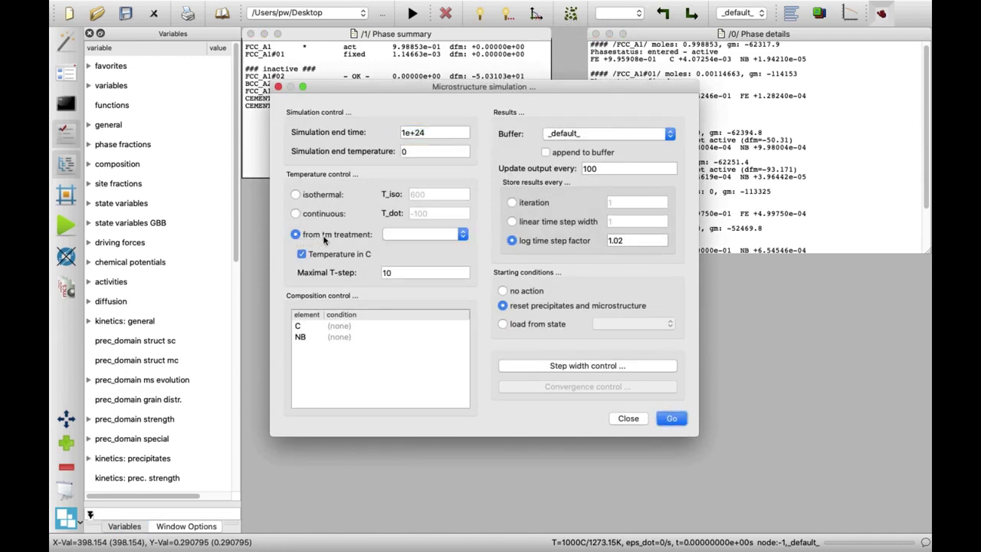
click(452, 239)
click(452, 239)
click(667, 419)
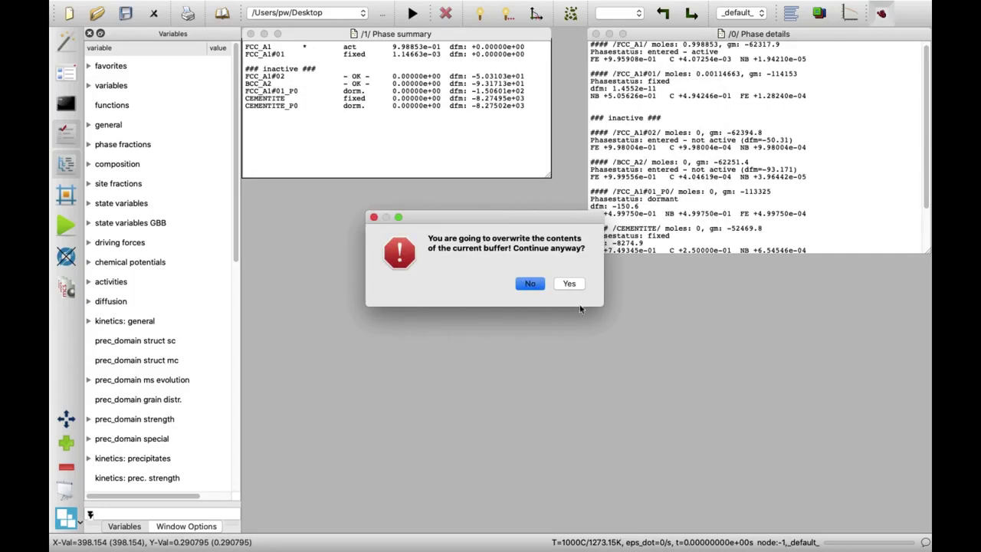
click(575, 286)
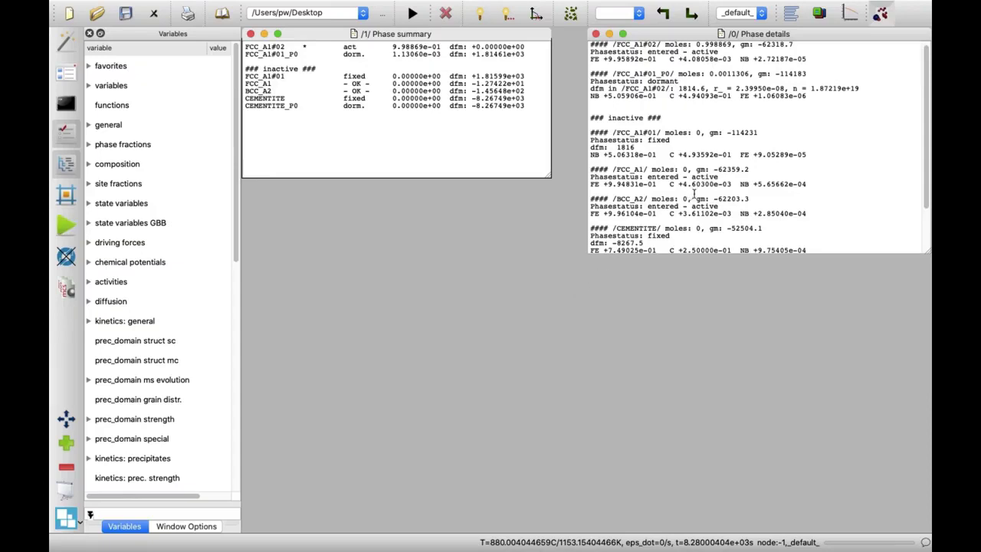
- Create a new plot window from the user-defined template 03_kinetics_4_frames_T_f_n_r_linX
click(820, 15)
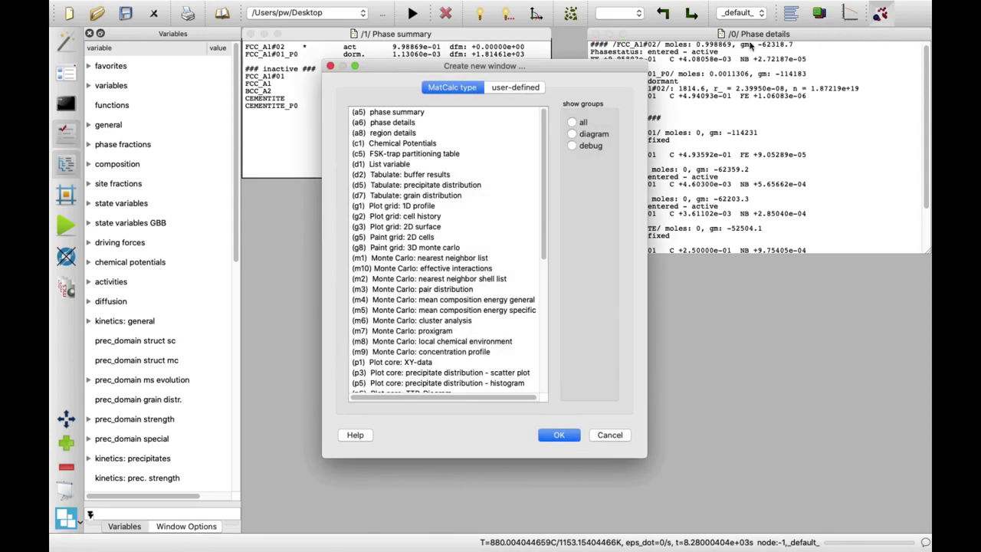
click(541, 89)
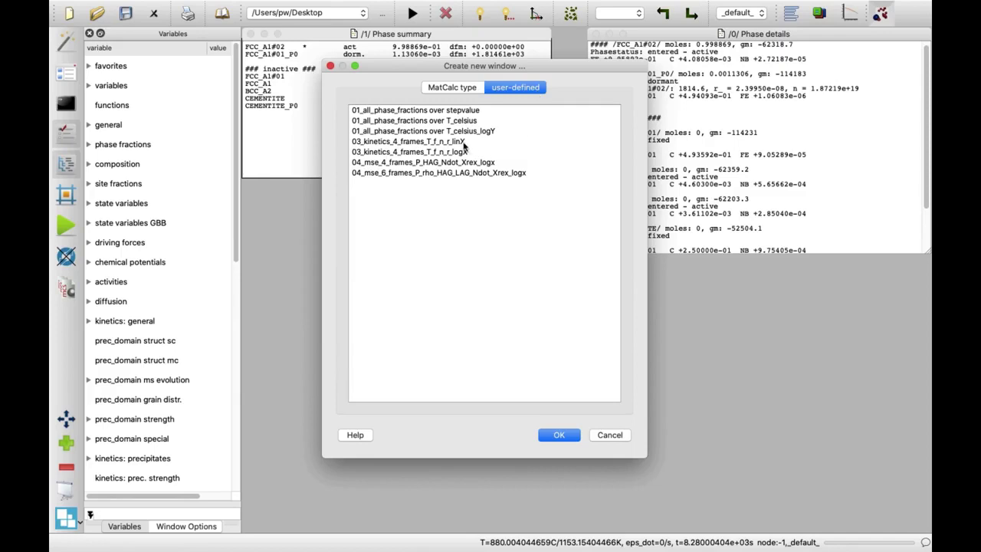
click(465, 144)
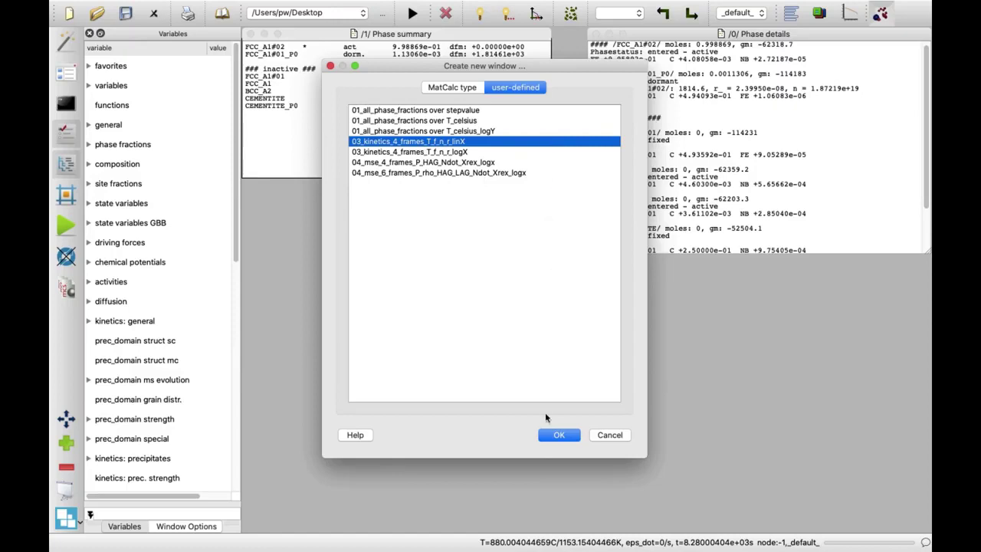
click(551, 439)
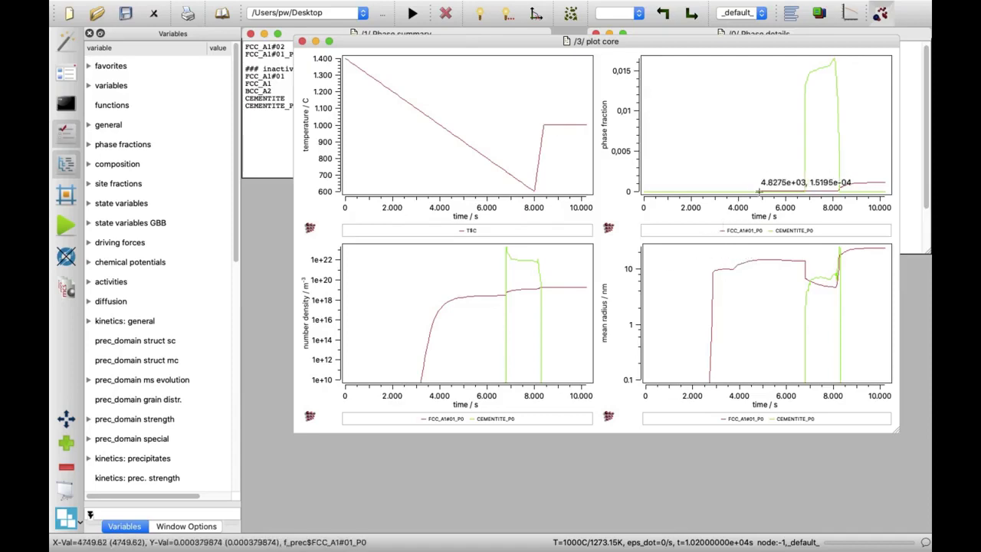
- Highlight the CEMENTITE_P0 and FCC_A1#01_P0 curves in the phase fraction plot, and FCC_A1#01_P0 in the number density and mean radius plots
click(793, 230)
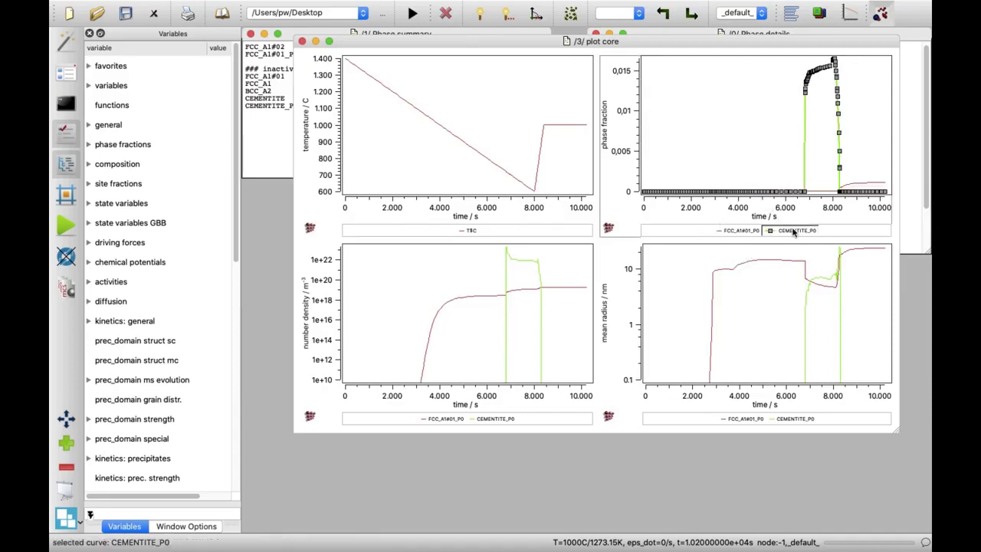
click(843, 184)
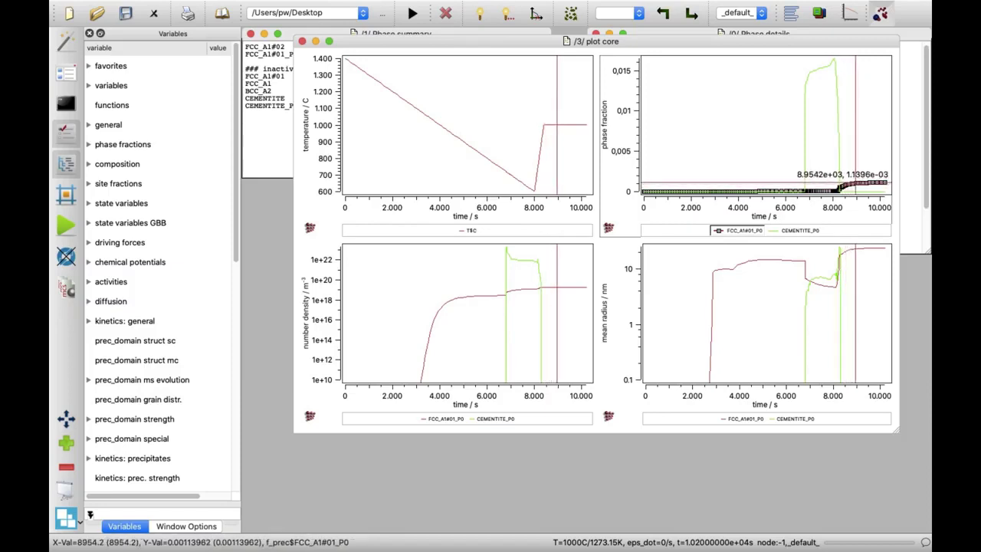
click(465, 299)
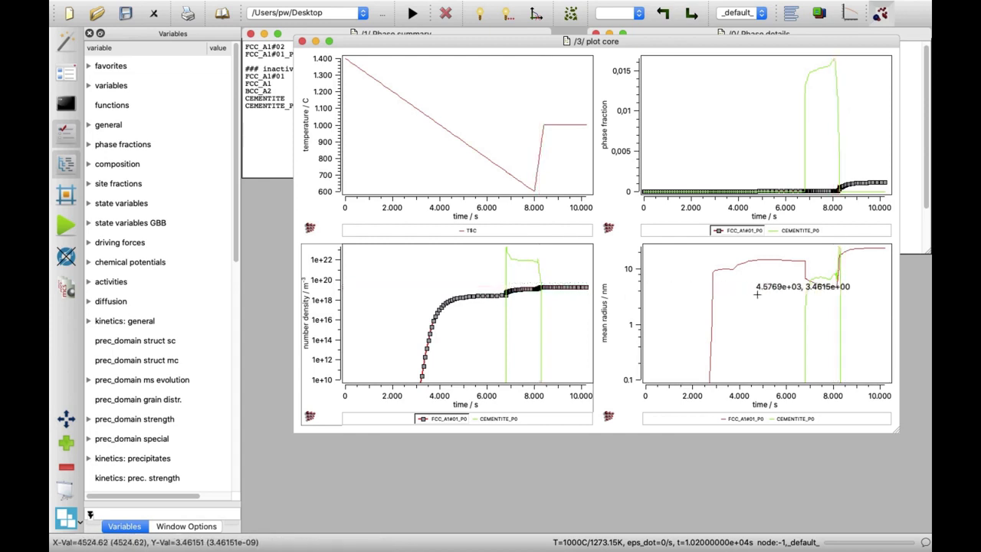
click(821, 285)
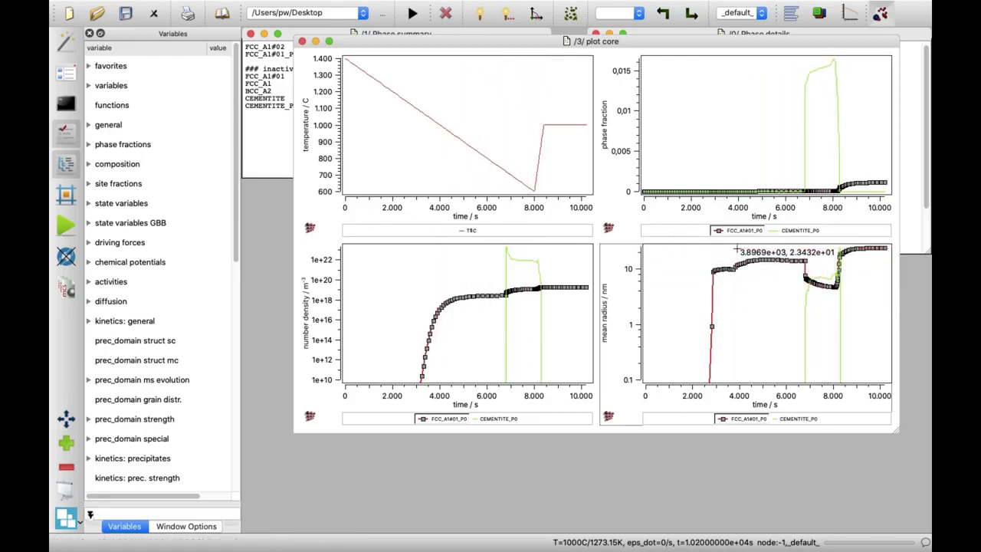
- Add a fifth plot to the kinetics plot window and put the grain diameter variable GD$austenite_2 into it as a series
right_click(633, 258)
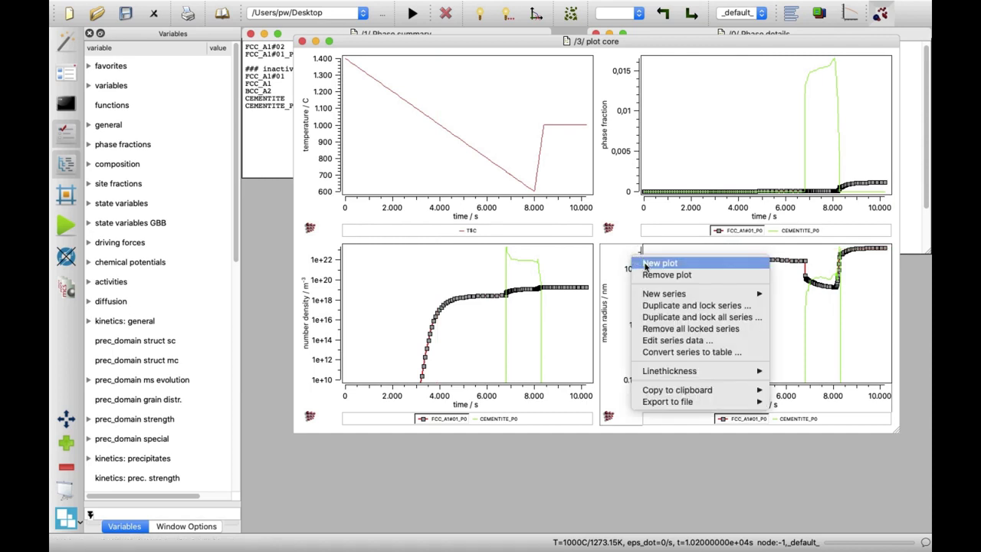
click(646, 264)
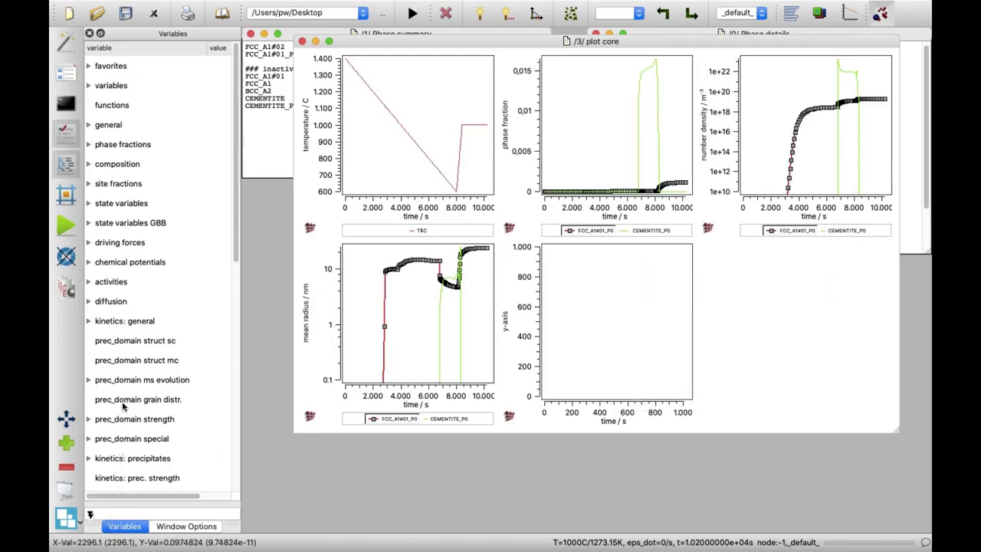
click(98, 346)
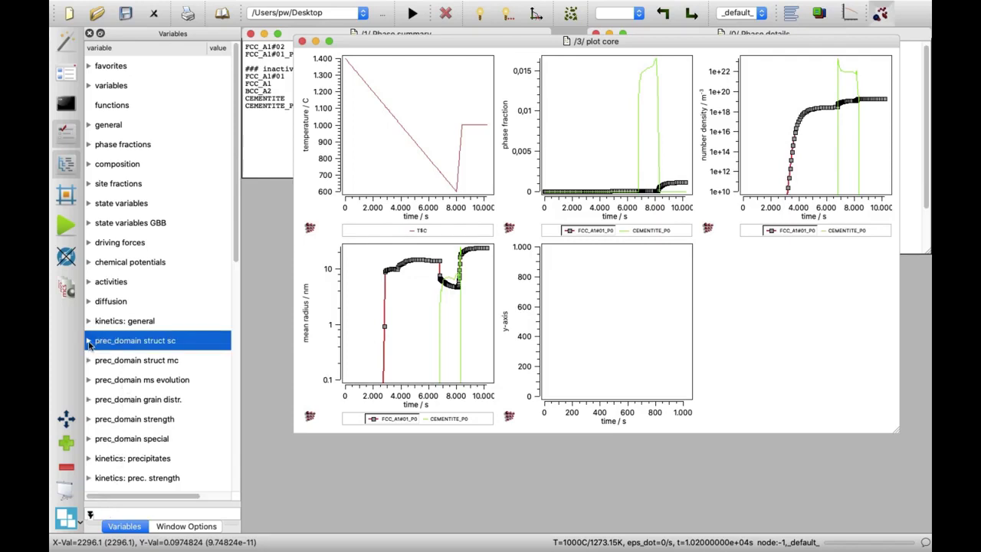
click(89, 343)
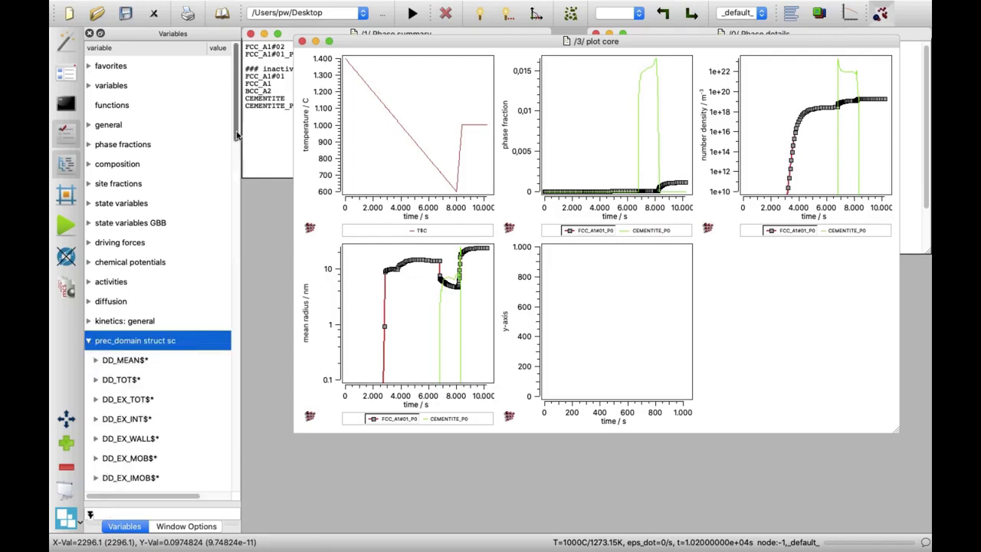
drag(239, 135, 244, 189)
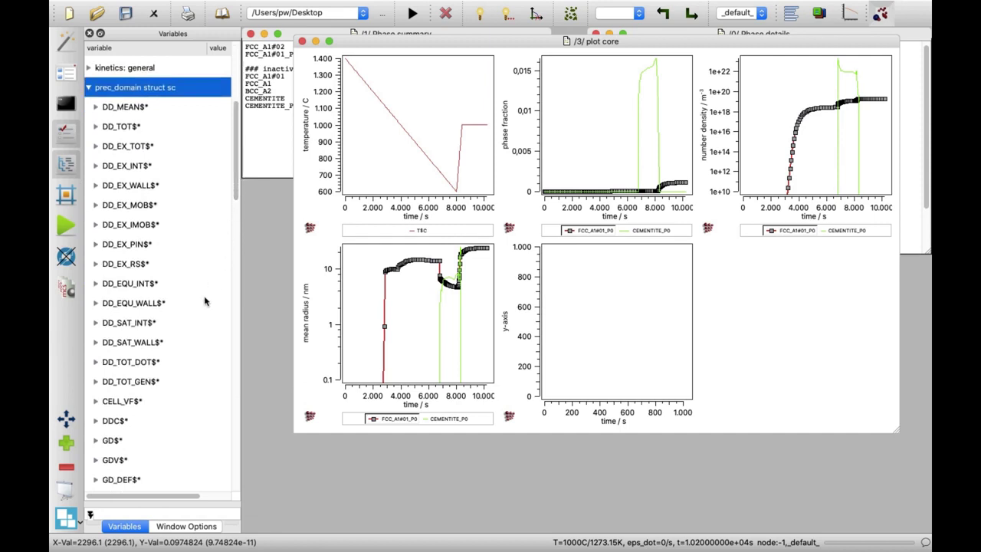
click(94, 443)
click(94, 442)
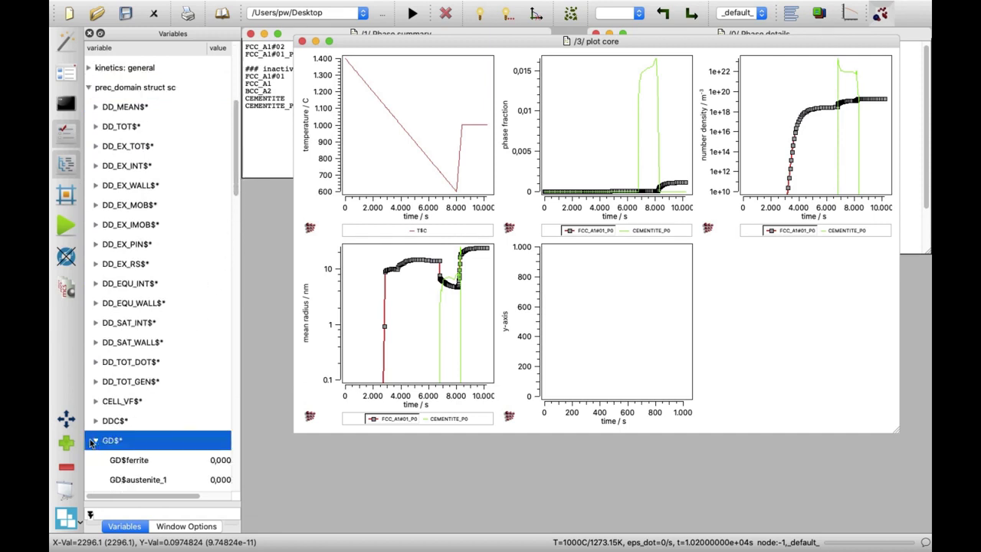
scroll(238, 197, down, 3)
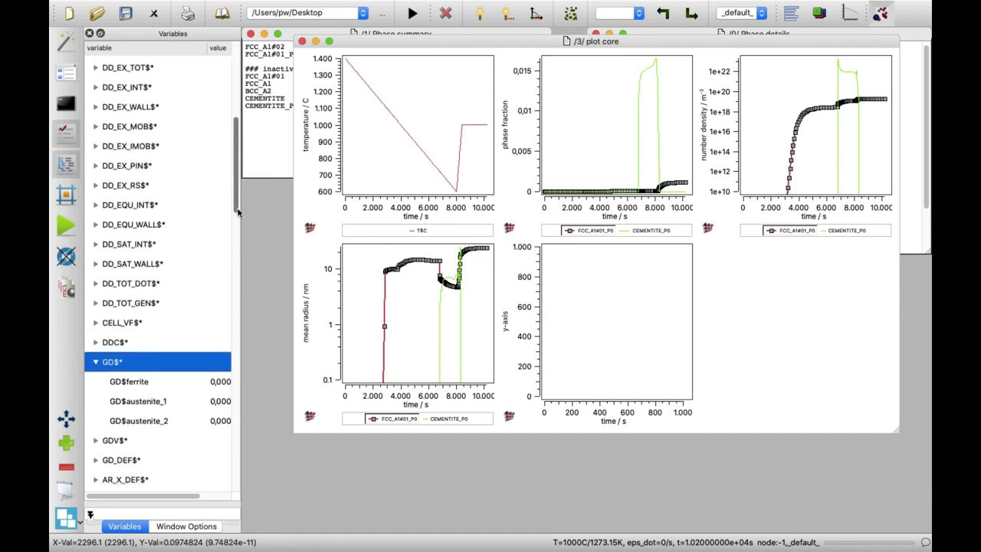
click(150, 420)
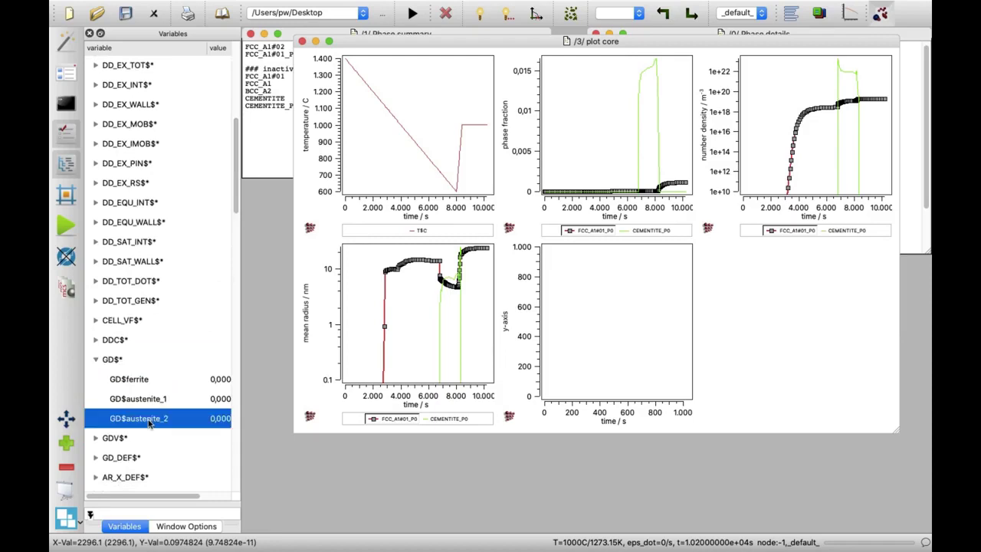
drag(151, 424, 545, 360)
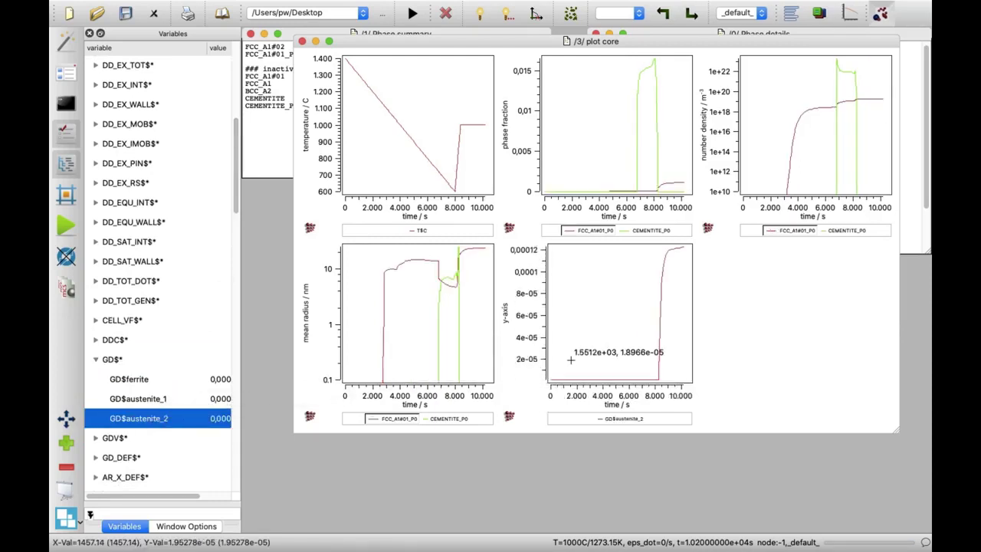
- Set the y-axis factor of the GD$austenite_2 plot to 1e6
click(564, 379)
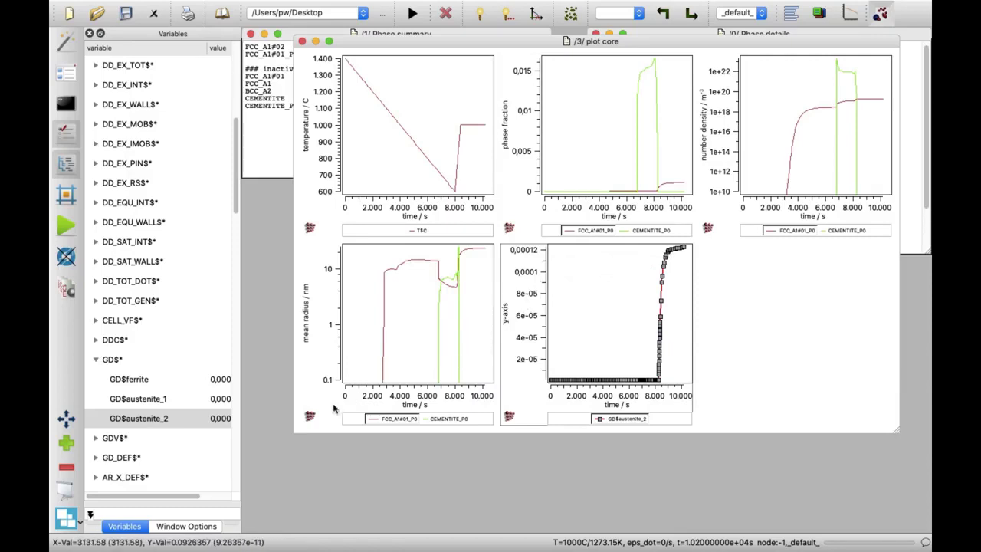
click(194, 527)
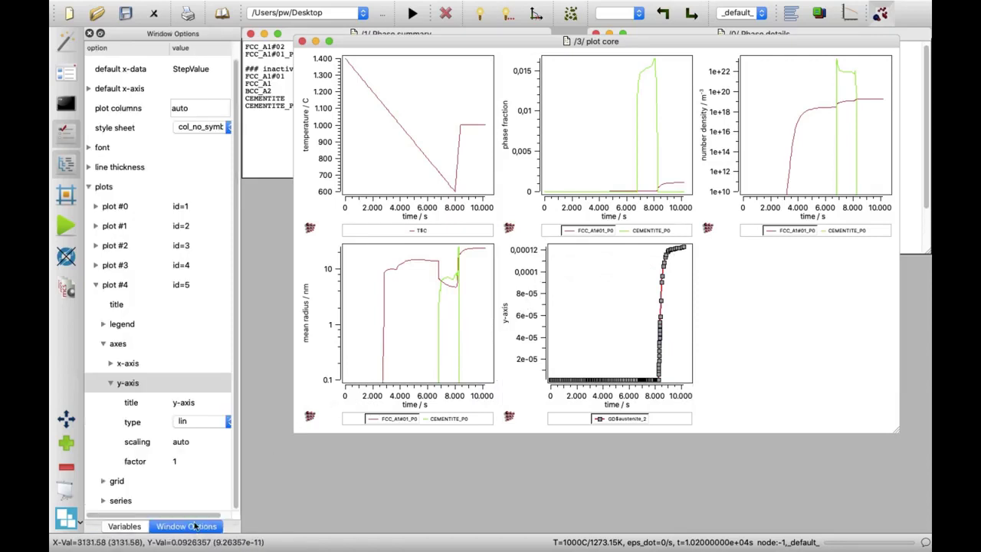
double_click(178, 462)
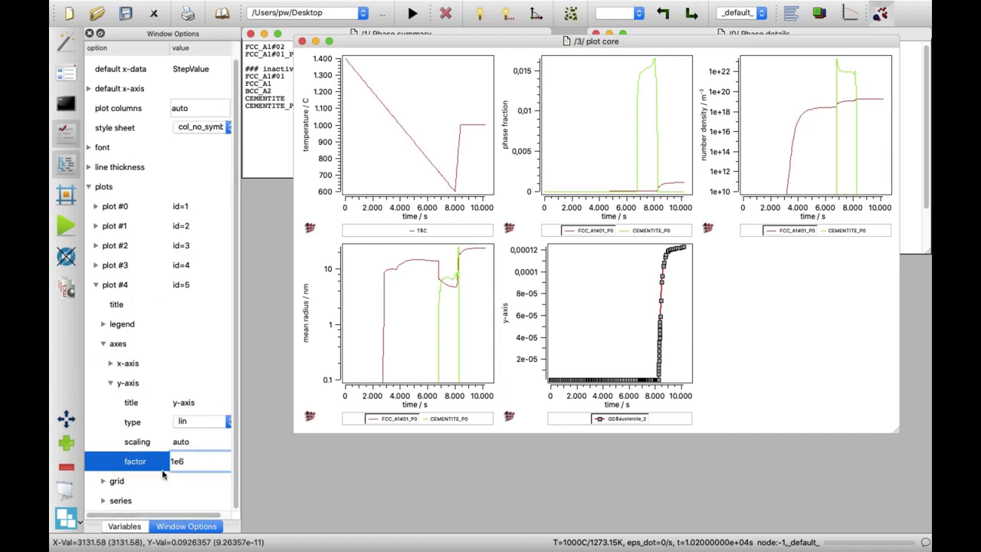
- Title the y-axis of the GD$austenite_2 plot "grain diameter /<html>&mu;m", widening the options area to fit the text
double_click(177, 404)
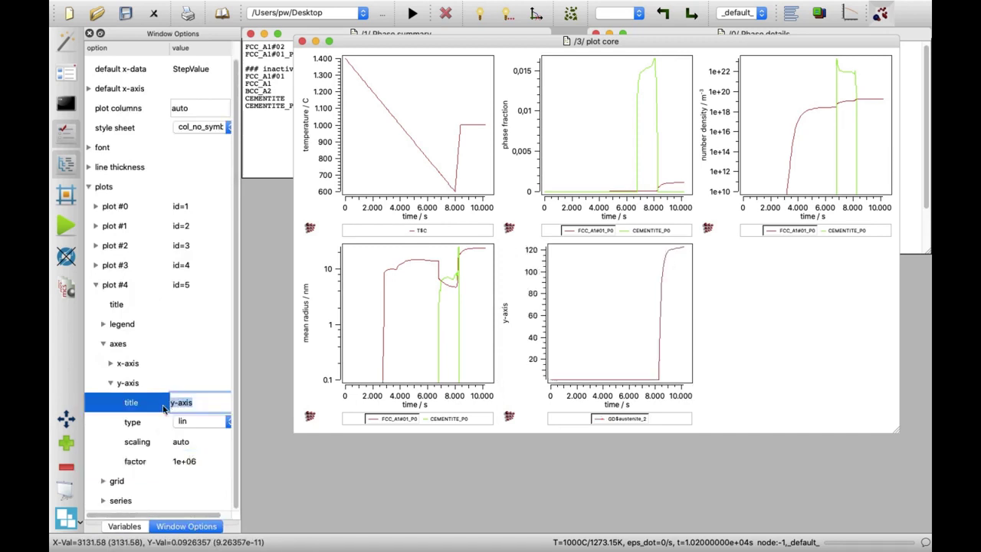
text(grain diameter /)
drag(240, 359, 297, 359)
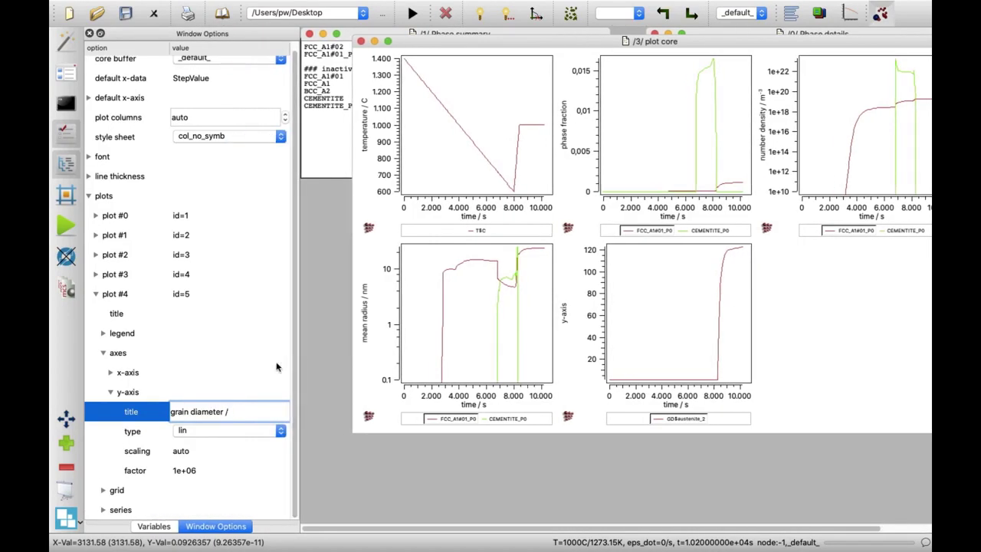
text(</html)
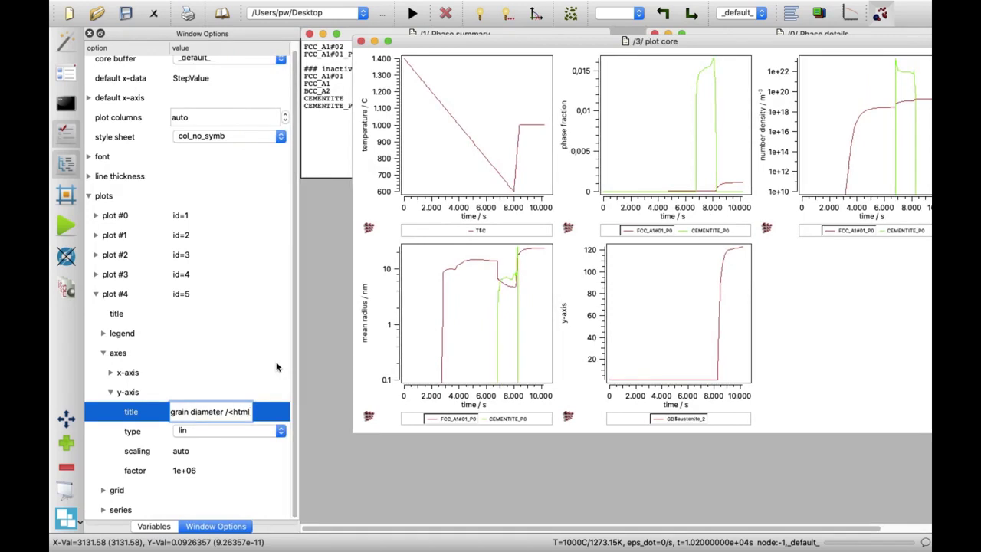
text(>&mu;)
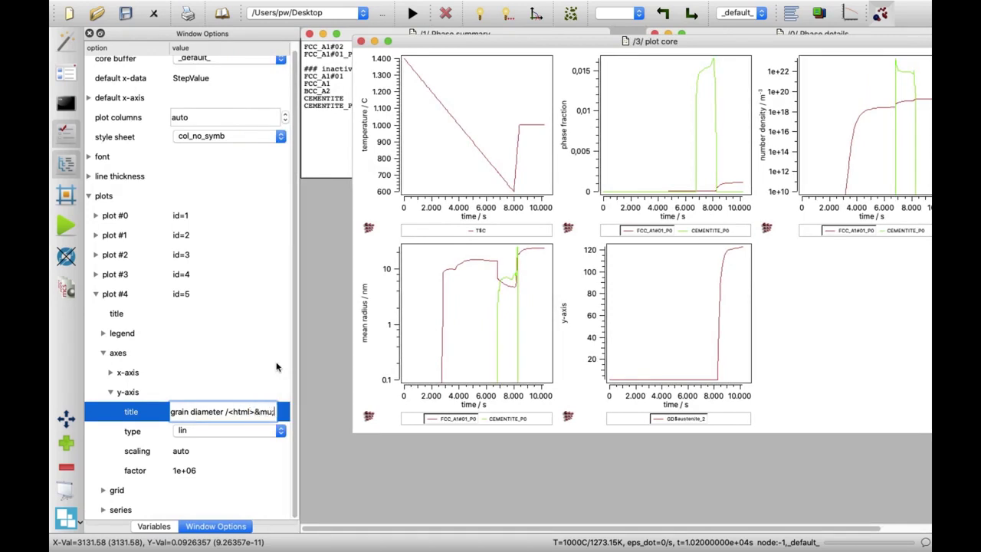
text(m)
key(Return)
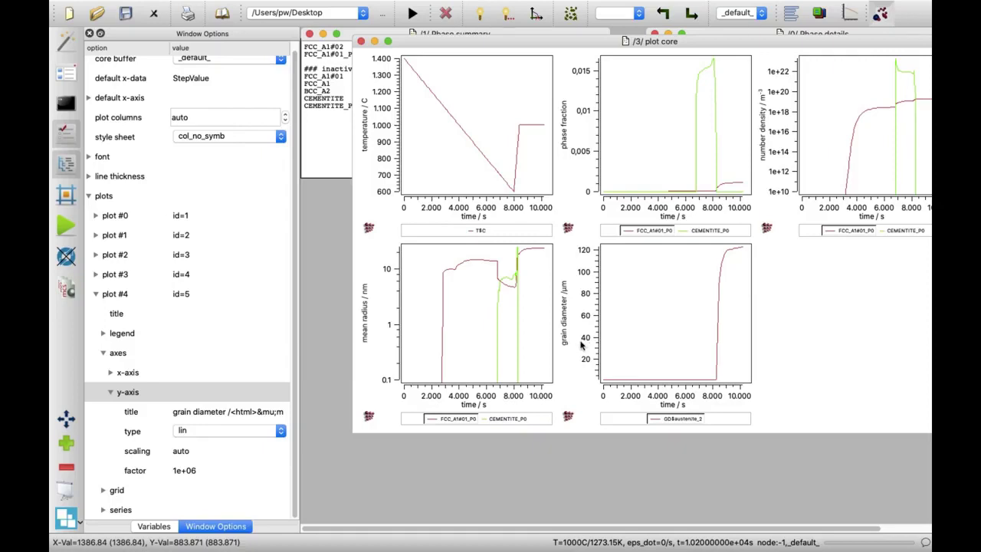
- Duplicate and lock all series in the plot window as a reference for comparison
right_click(578, 346)
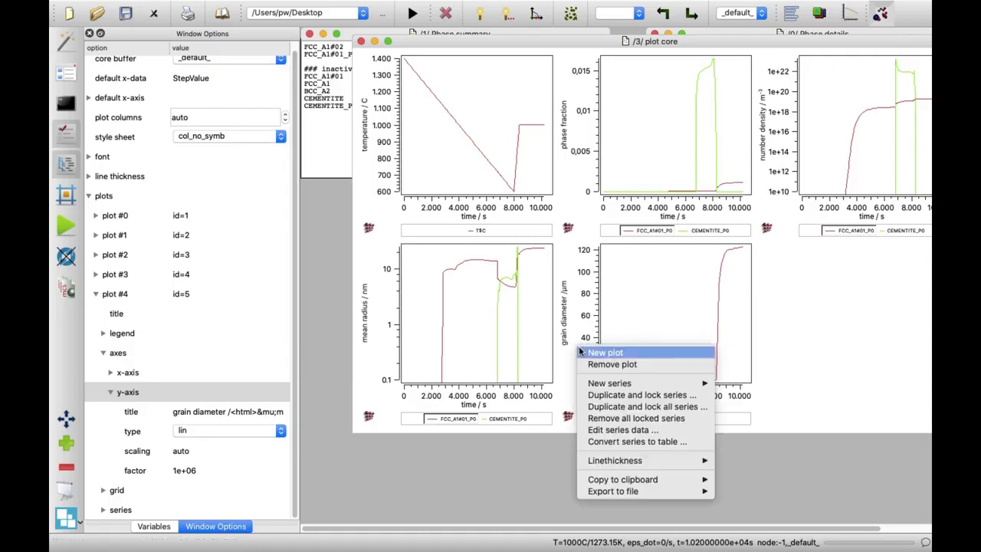
click(633, 411)
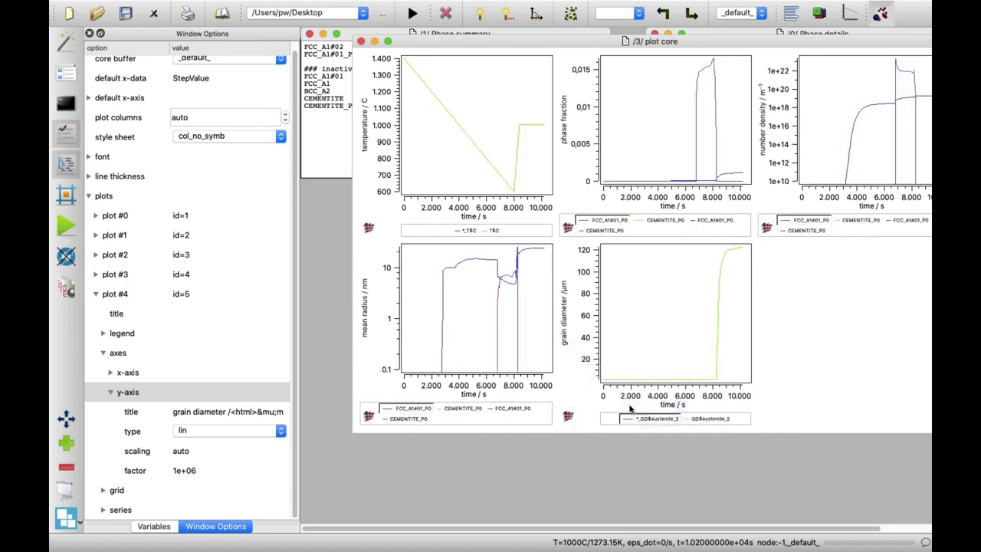
- Set the nominal NB content to 1e-6 weight percent and accept the composition
click(175, 6)
click(192, 35)
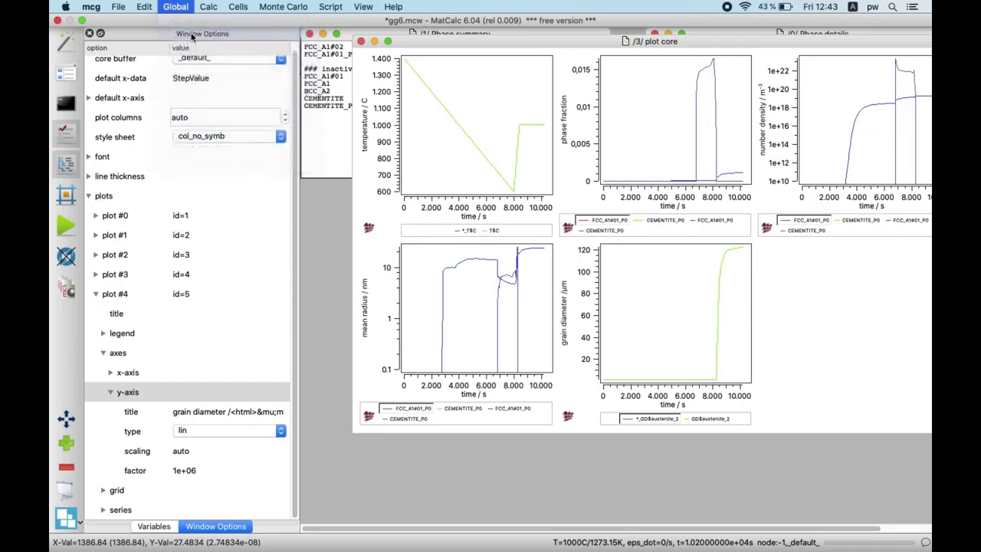
double_click(452, 212)
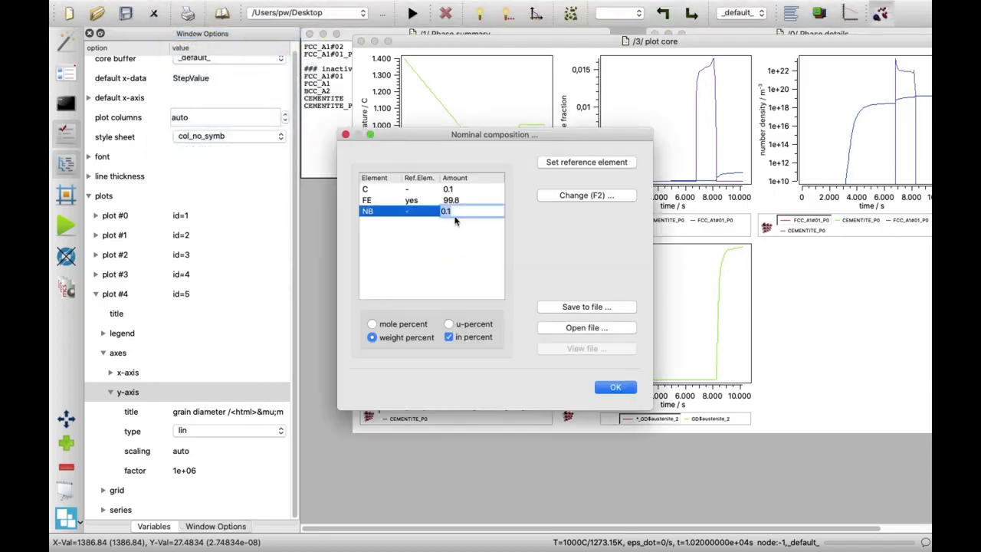
text(1e-6)
click(613, 388)
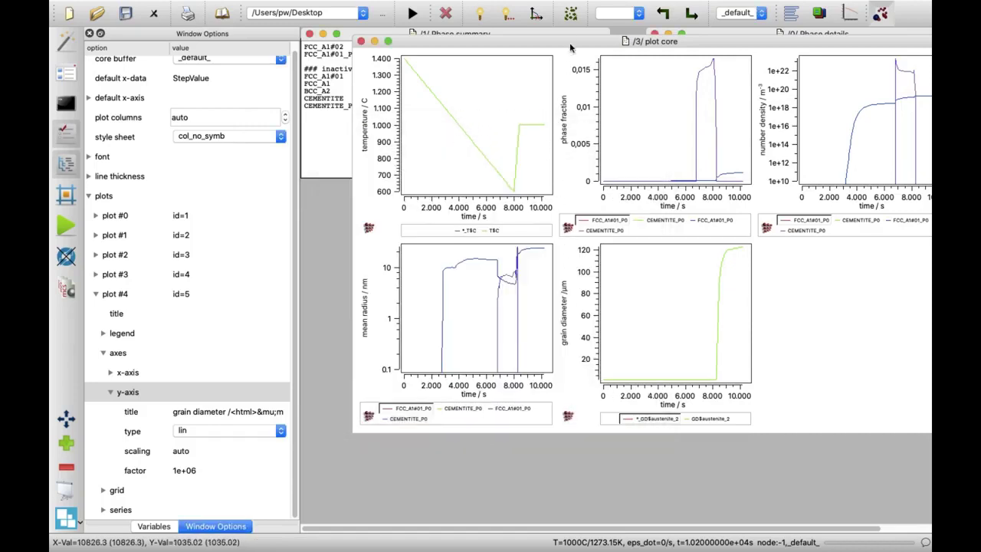
- Run the microstructure simulation again with the existing settings, overwriting the contents of the current buffer
click(571, 14)
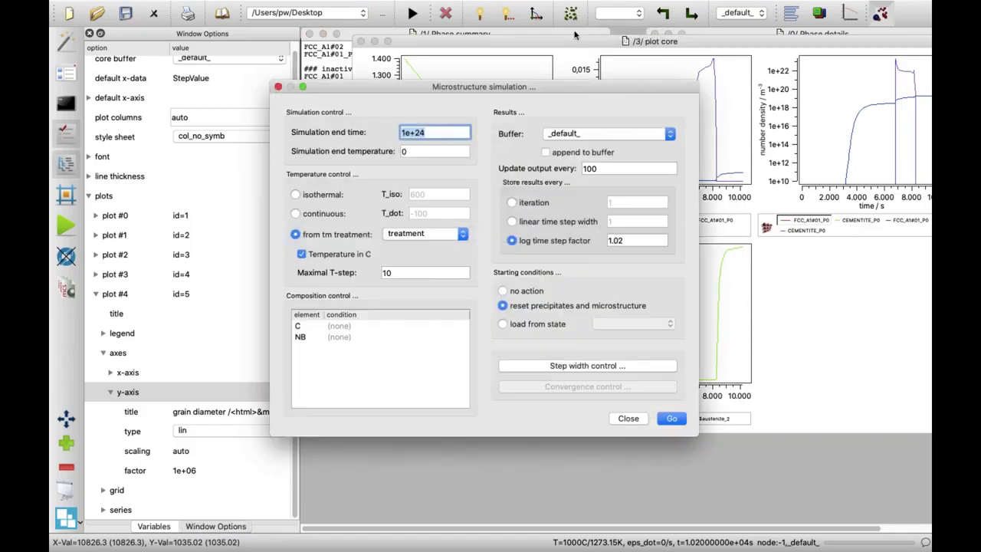
click(672, 419)
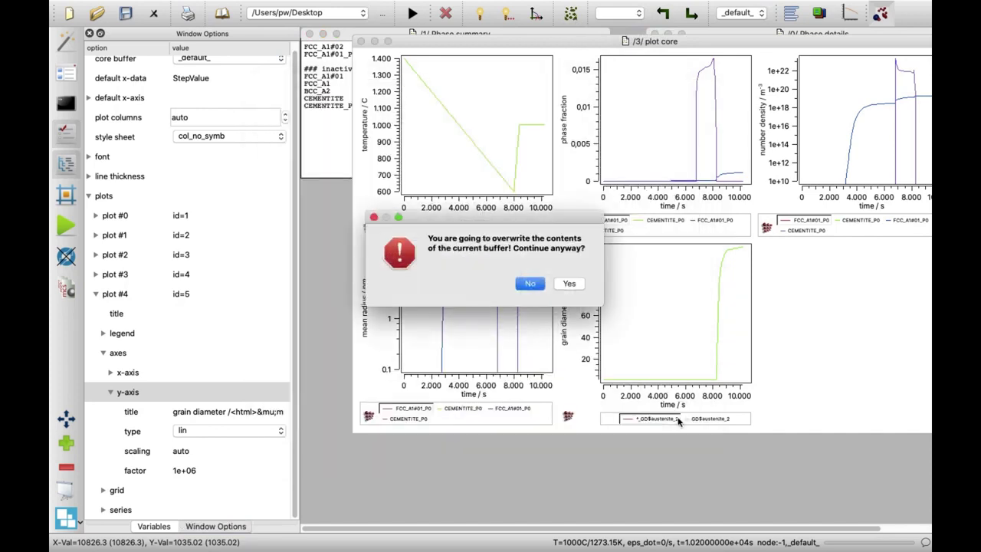
click(570, 283)
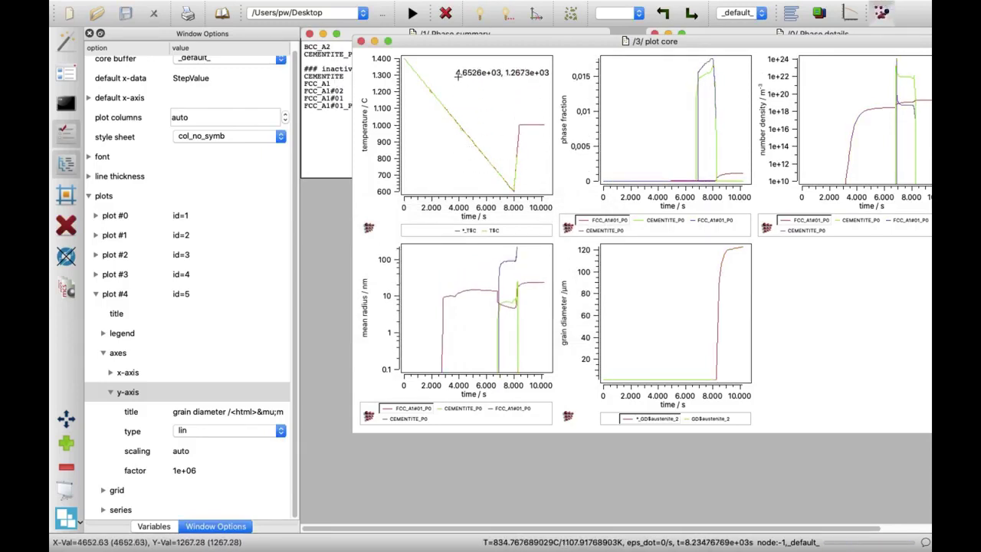
- Maximize the plot window and highlight the second FCC_A1#01_P0 number density curve and the unlocked GD$austenite_2 grain diameter curve
click(388, 42)
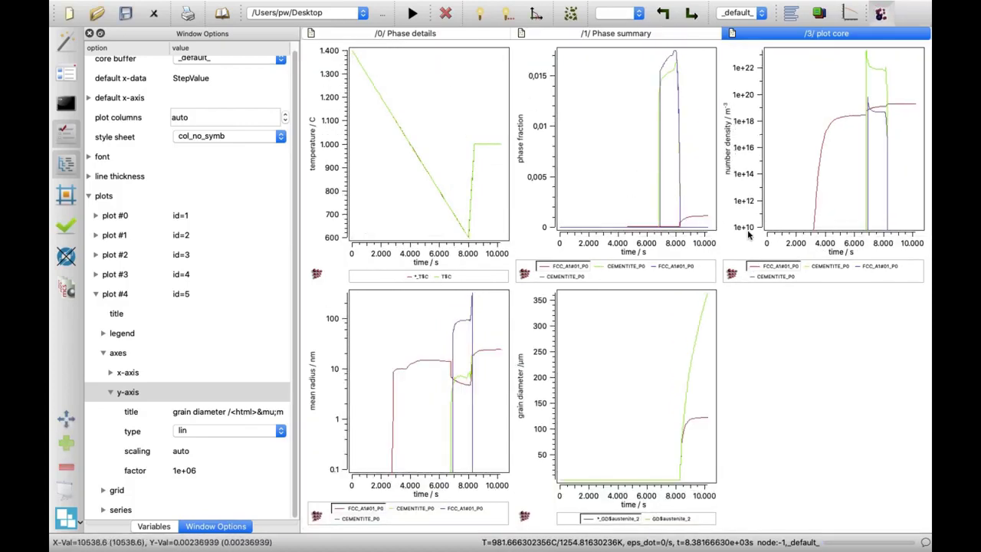
click(871, 267)
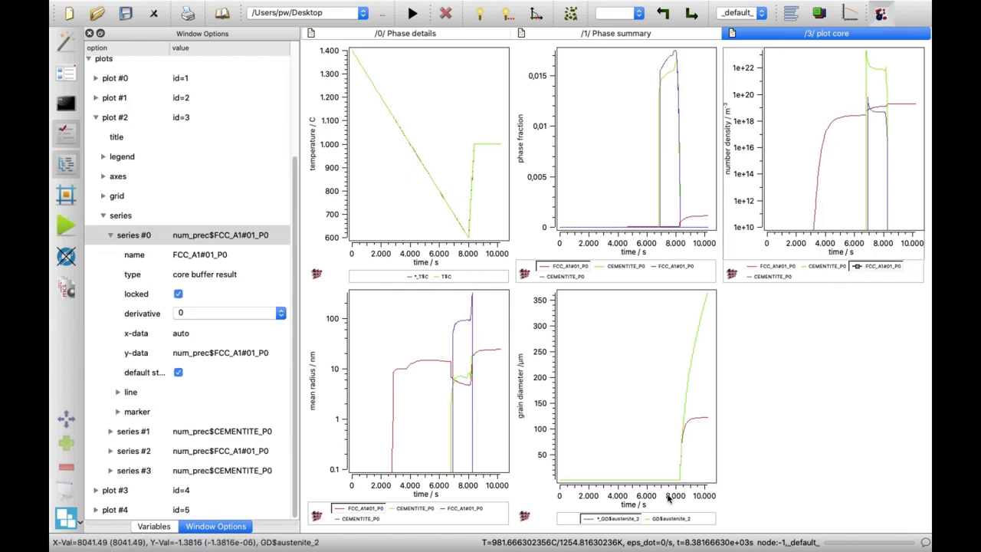
click(663, 520)
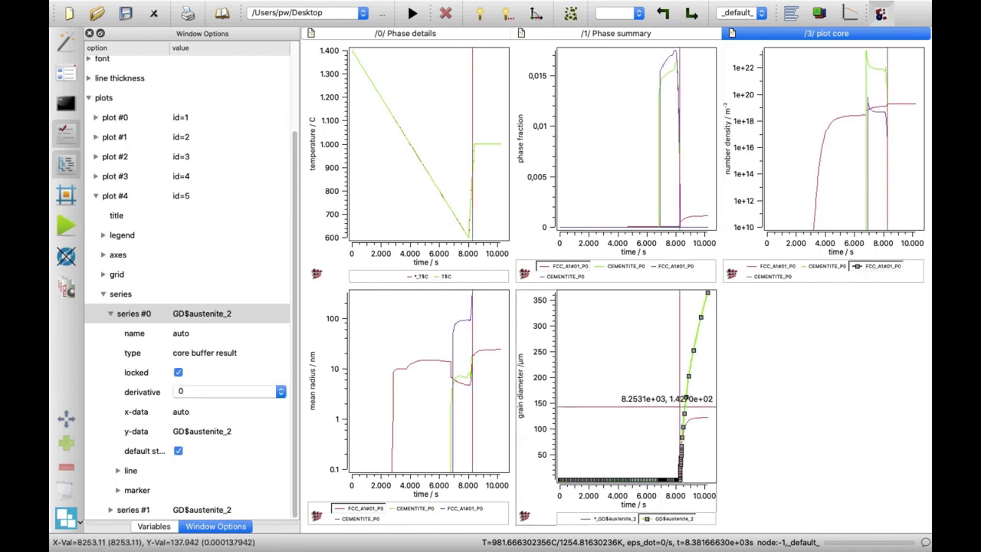